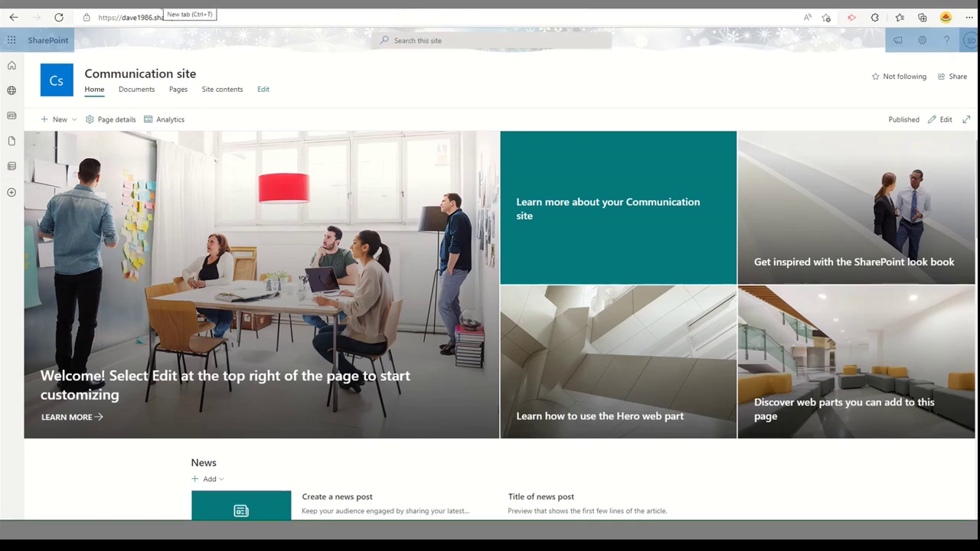
{"action": "key", "text": "ctrl+t"}
{"action": "type", "text": "https://outlook.office.com/connectors/oam/publish"}
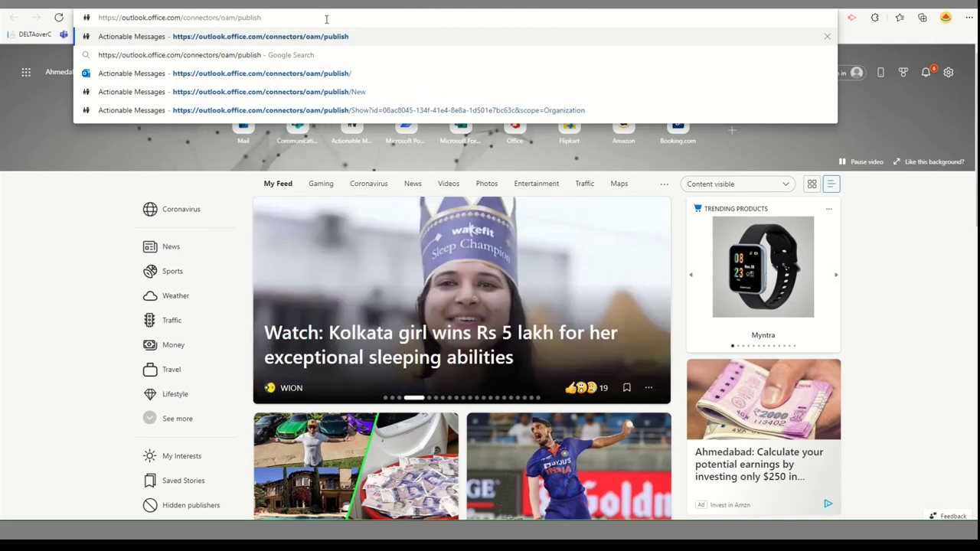
{"action": "key", "text": "Return"}
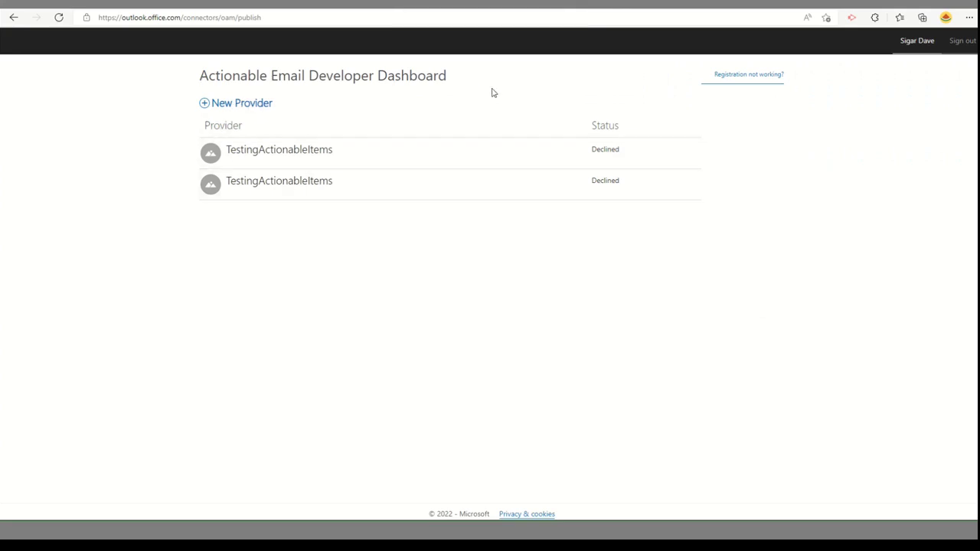
{"action": "left_click", "coordinate": [227, 107]}
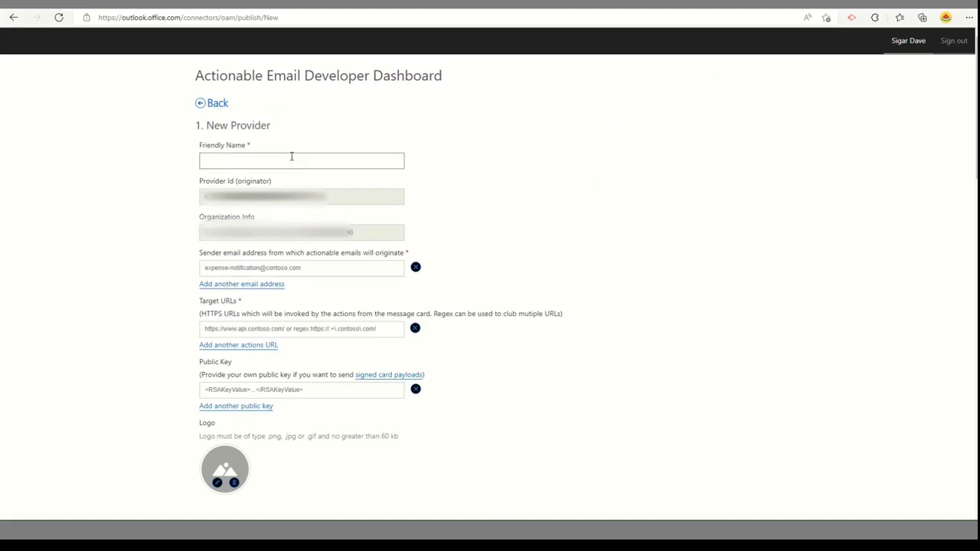
Set the new provider's friendly name to "Testing Actionable Items"
{"action": "left_click", "coordinate": [292, 156]}
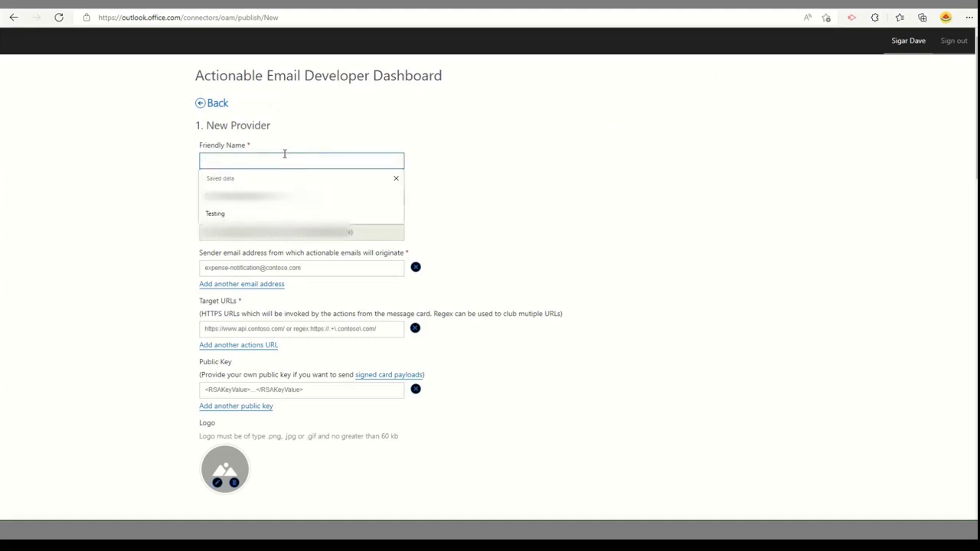
{"action": "type", "text": "Testi"}
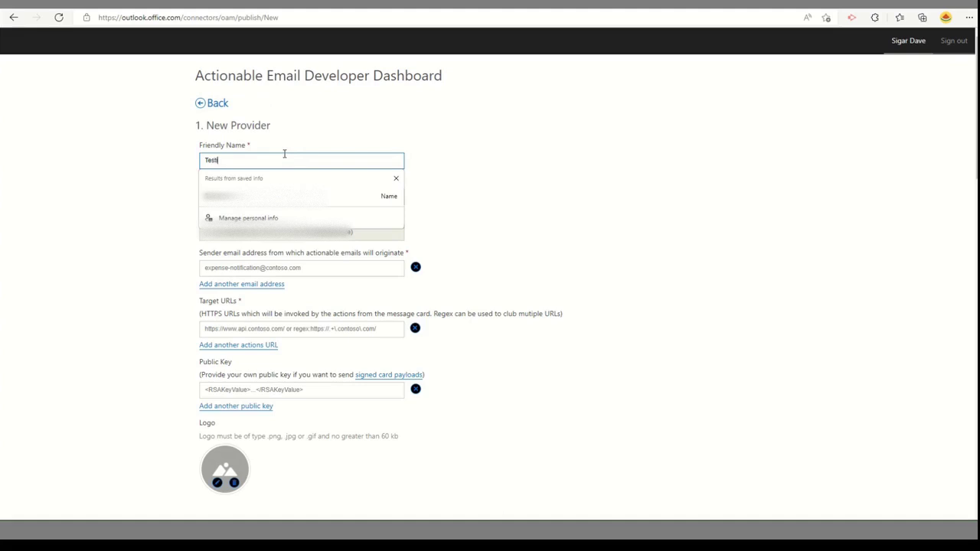
{"action": "type", "text": "ng Actionab"}
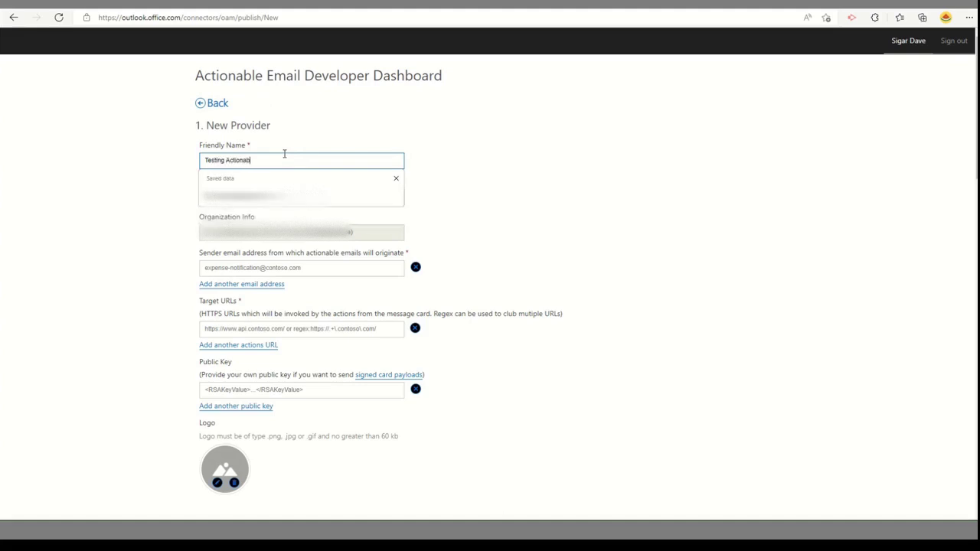
{"action": "type", "text": "le Items"}
{"action": "key", "text": "Tab"}
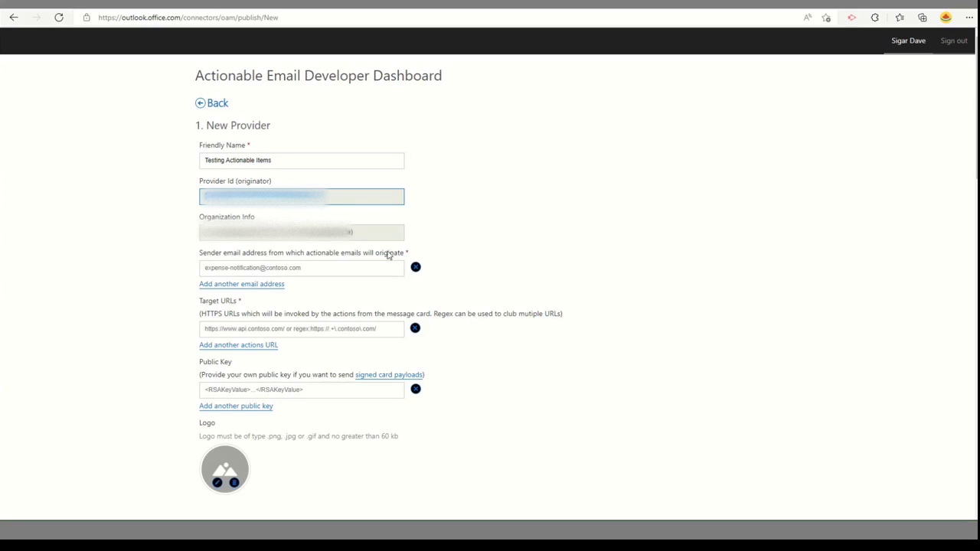
Fill in the sender email address from which the actionable emails will originate, using the saved onmicrosoft.com address
{"action": "left_click", "coordinate": [263, 268]}
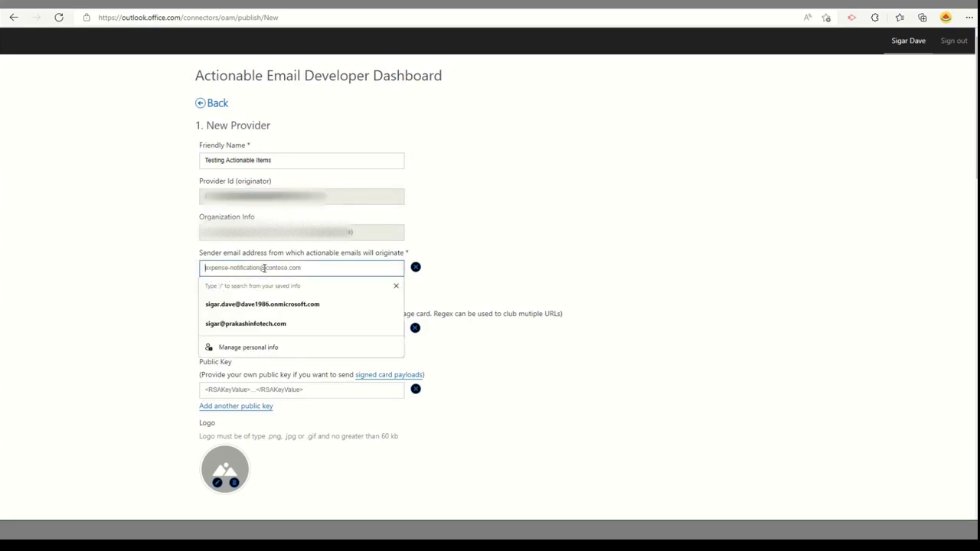
{"action": "type", "text": "sigar"}
{"action": "key", "text": "Down"}
{"action": "key", "text": "Return"}
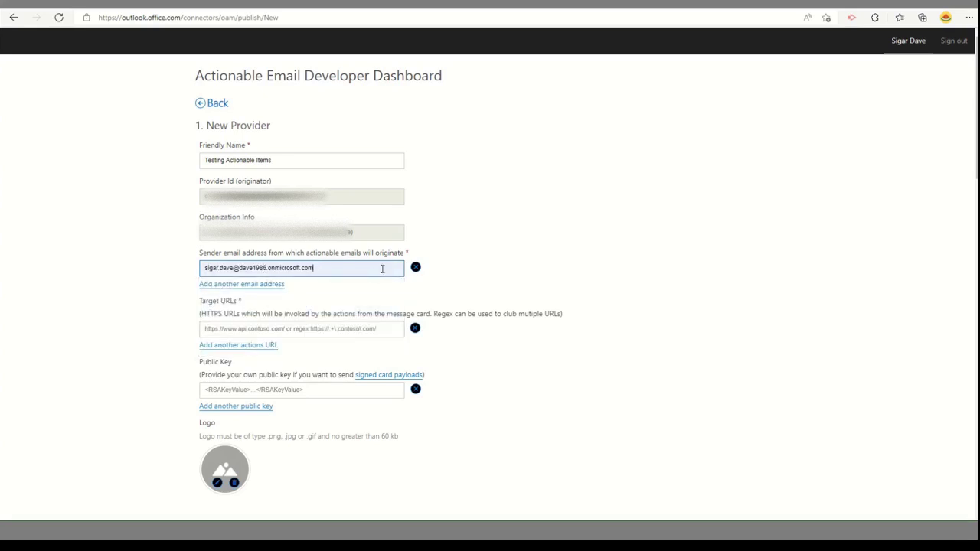
{"action": "left_click", "coordinate": [366, 328]}
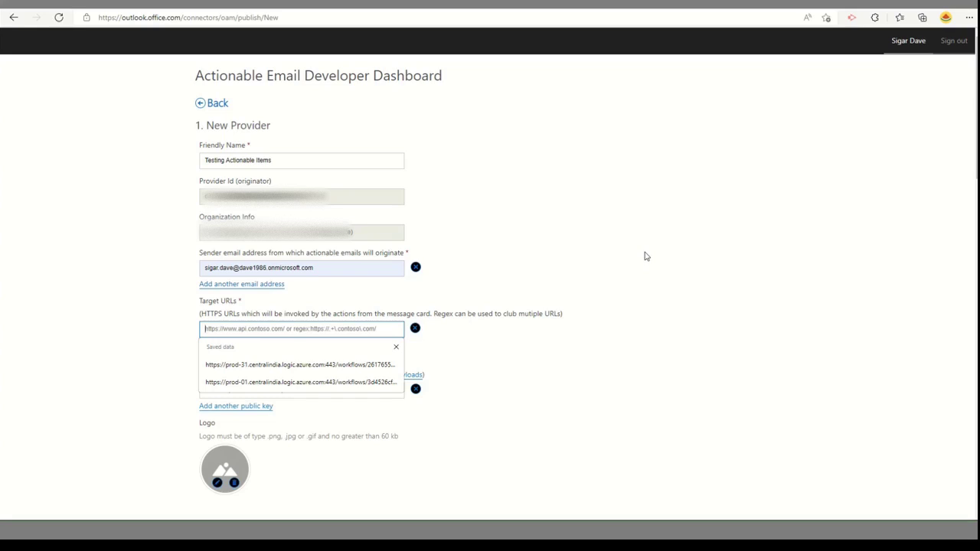
{"action": "left_click", "coordinate": [553, 230]}
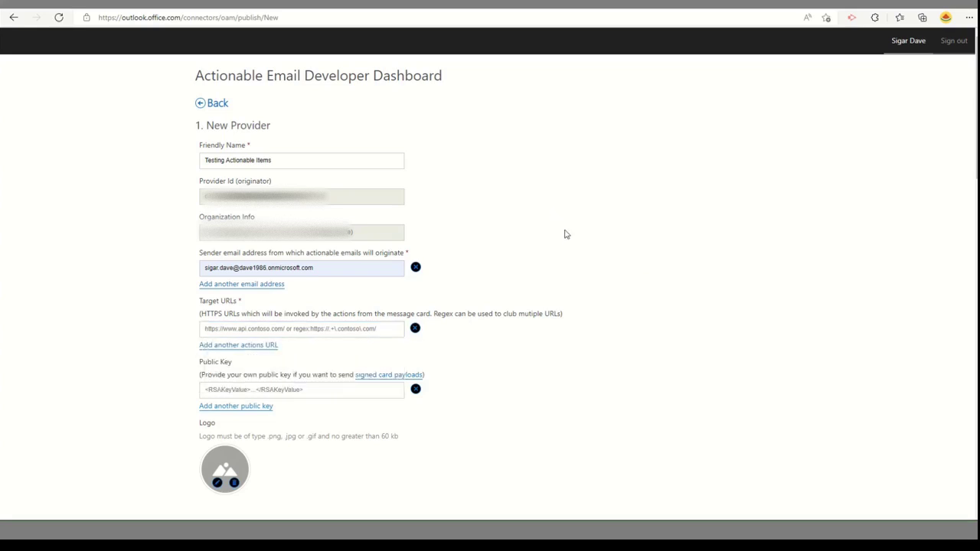
Set the scope of submission to Organization, accept the App Developer Agreement, and try to save the provider without a target URL
{"action": "scroll", "coordinate": [577, 227], "scroll_direction": "down", "scroll_amount": 3}
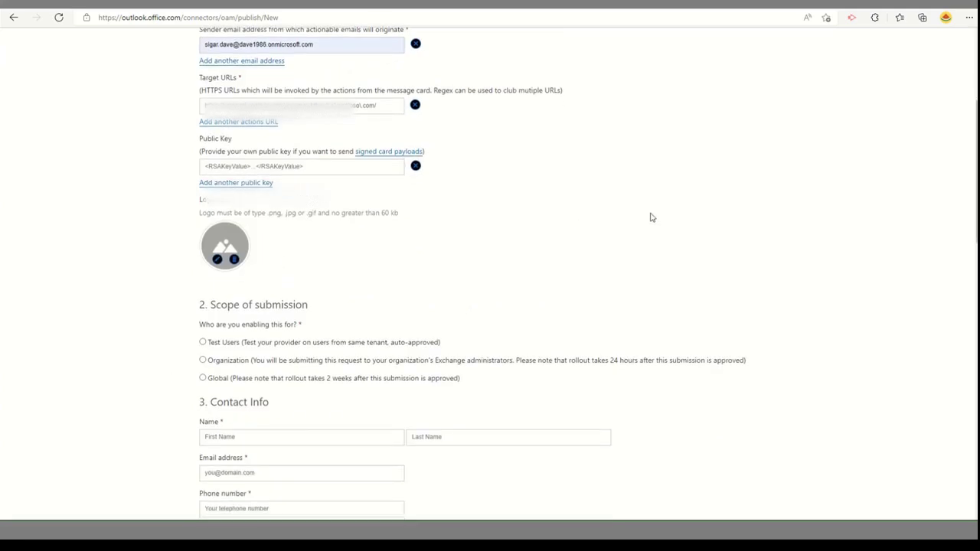
{"action": "scroll", "coordinate": [668, 213], "scroll_direction": "down", "scroll_amount": 1}
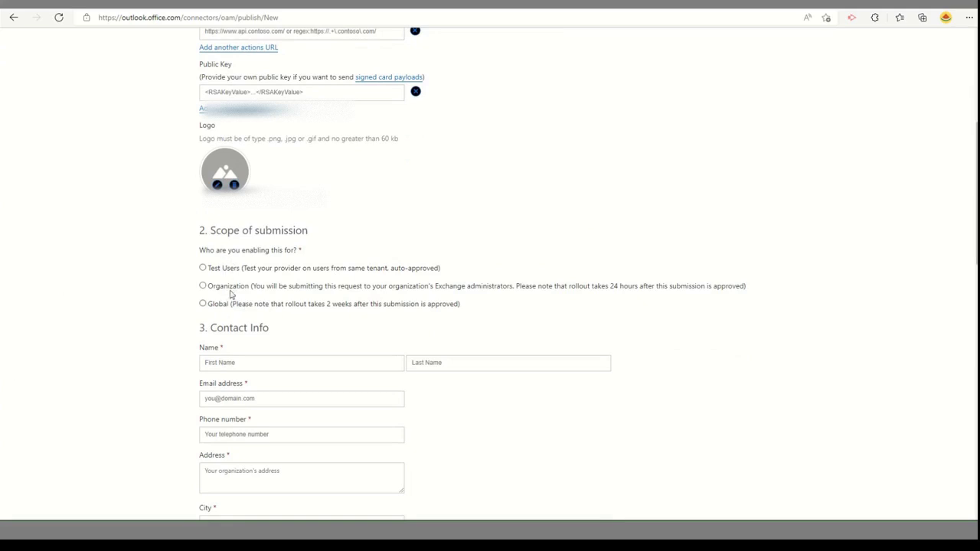
{"action": "left_click", "coordinate": [212, 288]}
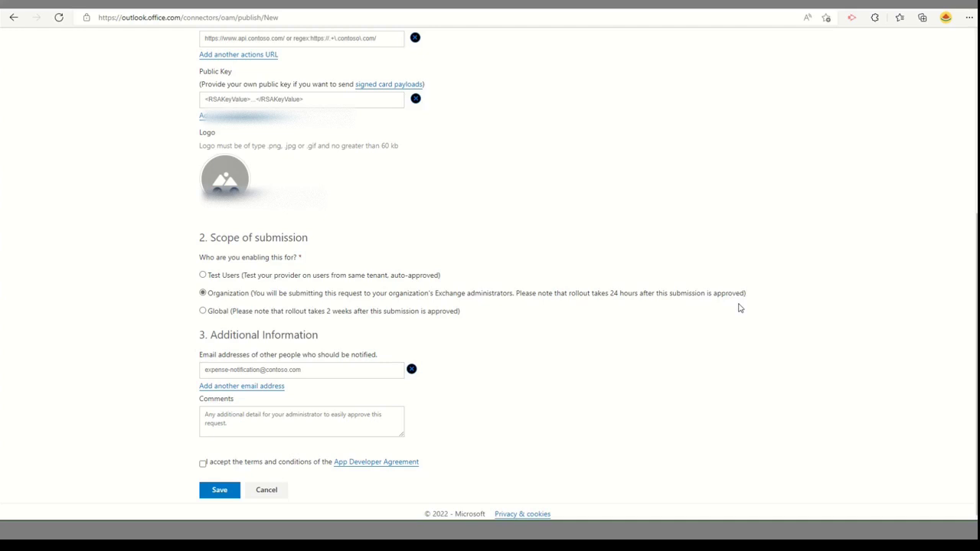
{"action": "left_click", "coordinate": [203, 464]}
{"action": "left_click", "coordinate": [218, 491]}
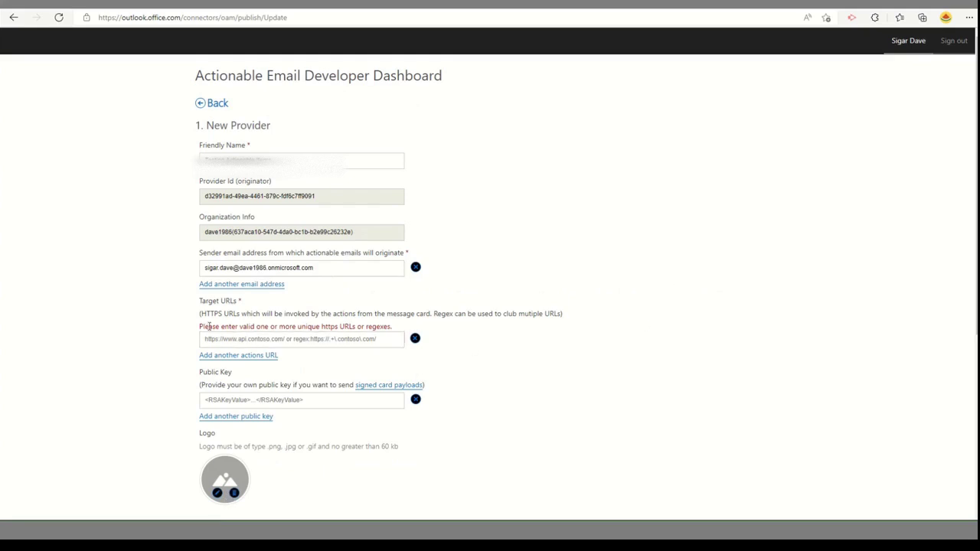
Examine the validation message and the URL requirements of the provider's Target URLs field
{"action": "left_click_drag", "start_coordinate": [202, 327], "coordinate": [436, 322]}
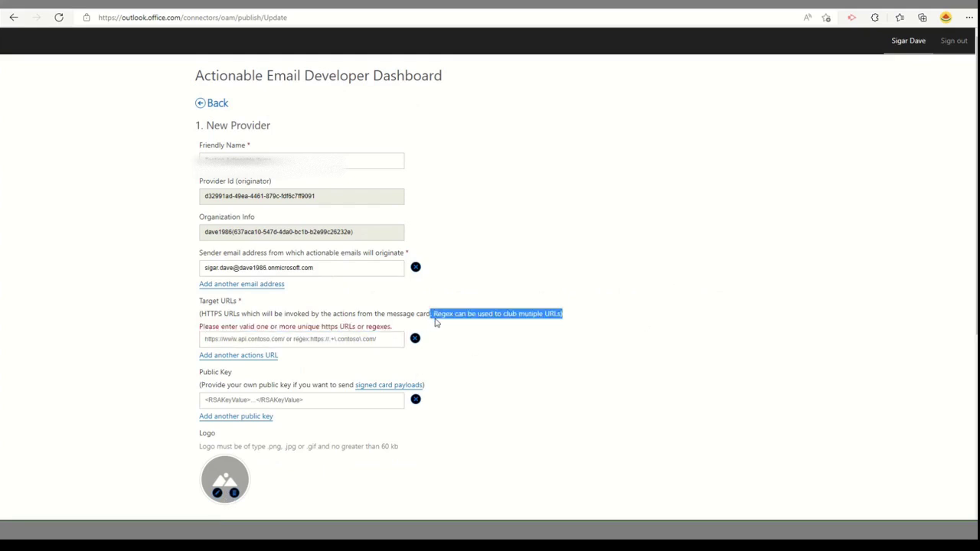
{"action": "left_click", "coordinate": [502, 349]}
{"action": "left_click", "coordinate": [298, 339]}
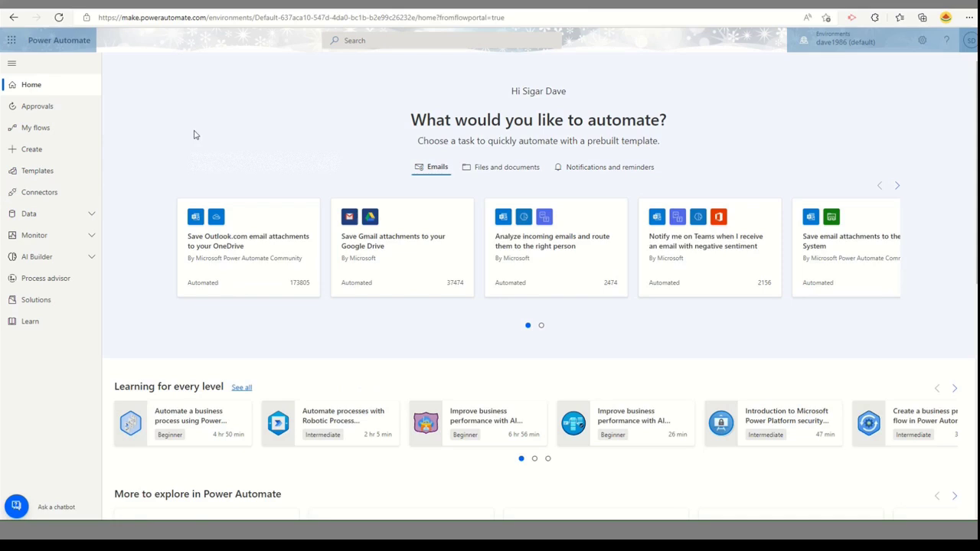
In Power Automate, create an unnamed instant cloud flow from blank with the "When an HTTP request is received" trigger
{"action": "left_click", "coordinate": [29, 150]}
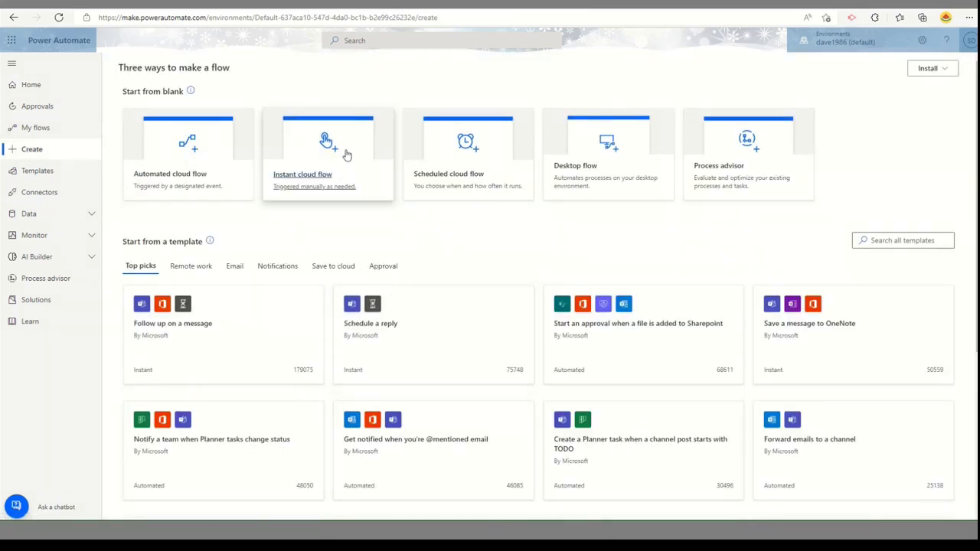
{"action": "left_click", "coordinate": [346, 156]}
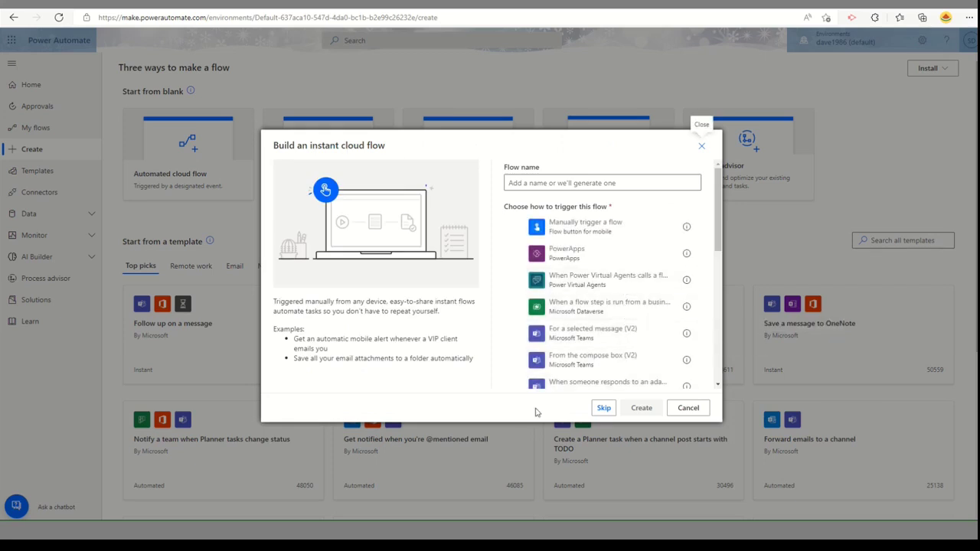
{"action": "left_click", "coordinate": [604, 408]}
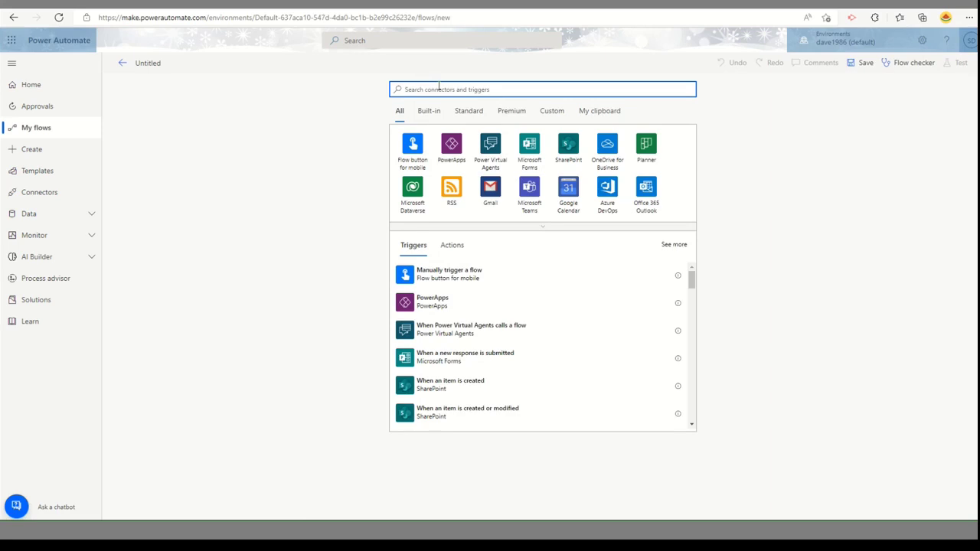
{"action": "type", "text": "http"}
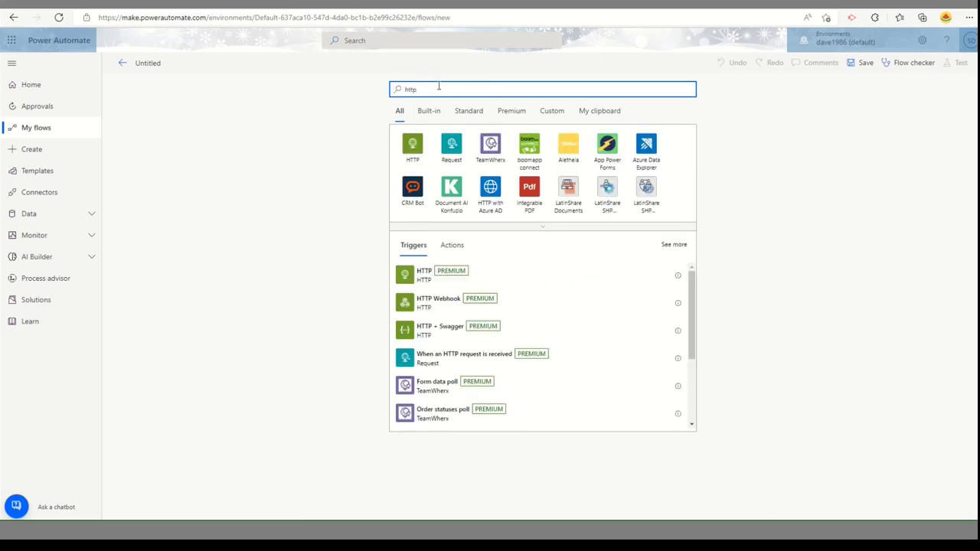
{"action": "left_click", "coordinate": [466, 358]}
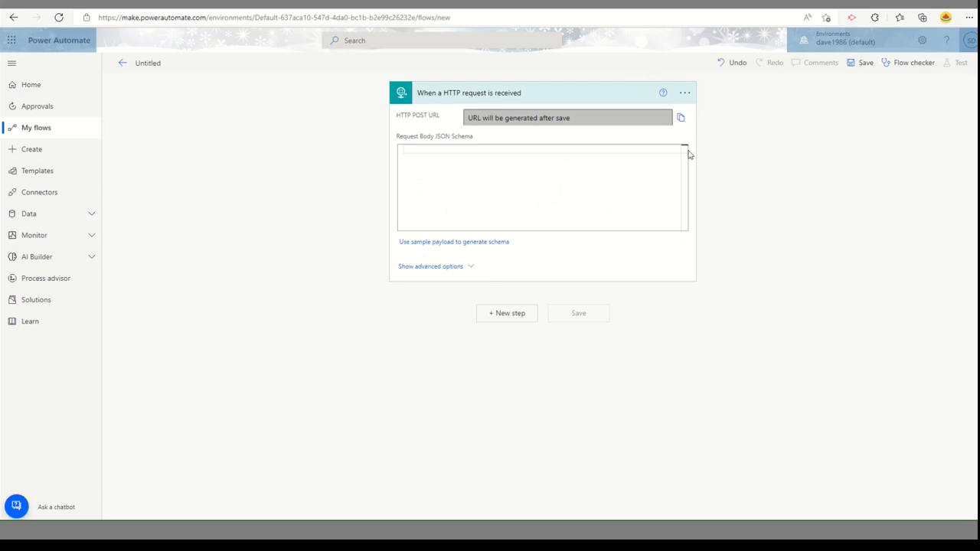
Add a Compose data operation as a new step below the HTTP request trigger
{"action": "left_click", "coordinate": [509, 318]}
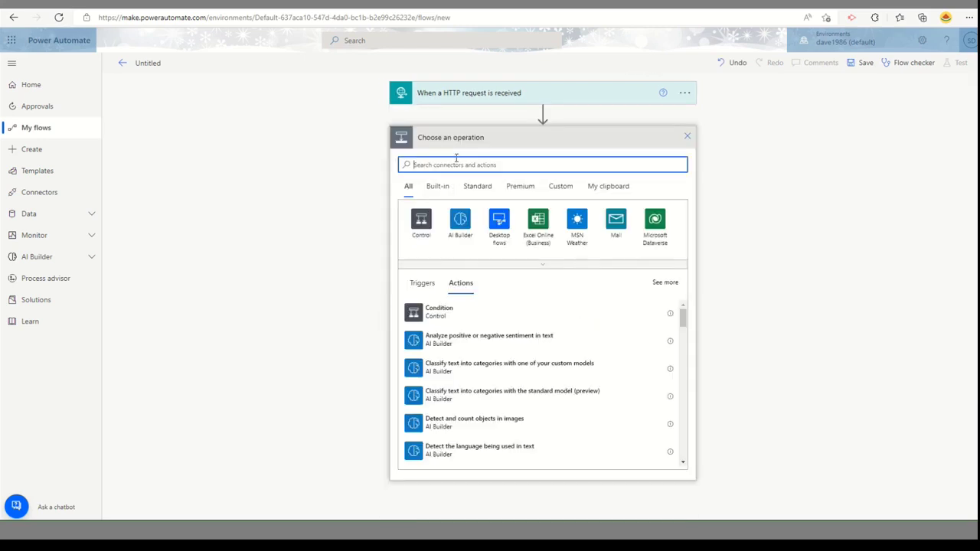
{"action": "type", "text": "Compose"}
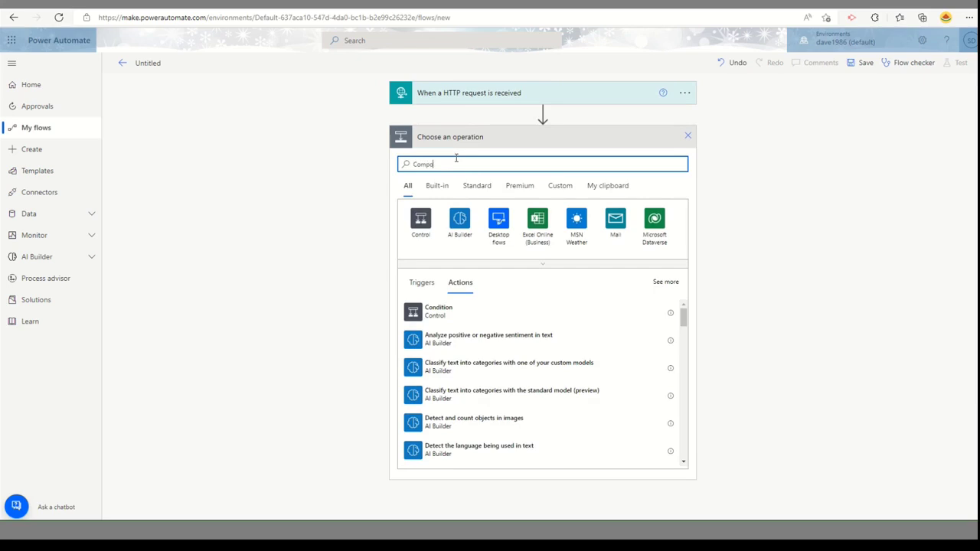
{"action": "left_click", "coordinate": [426, 236]}
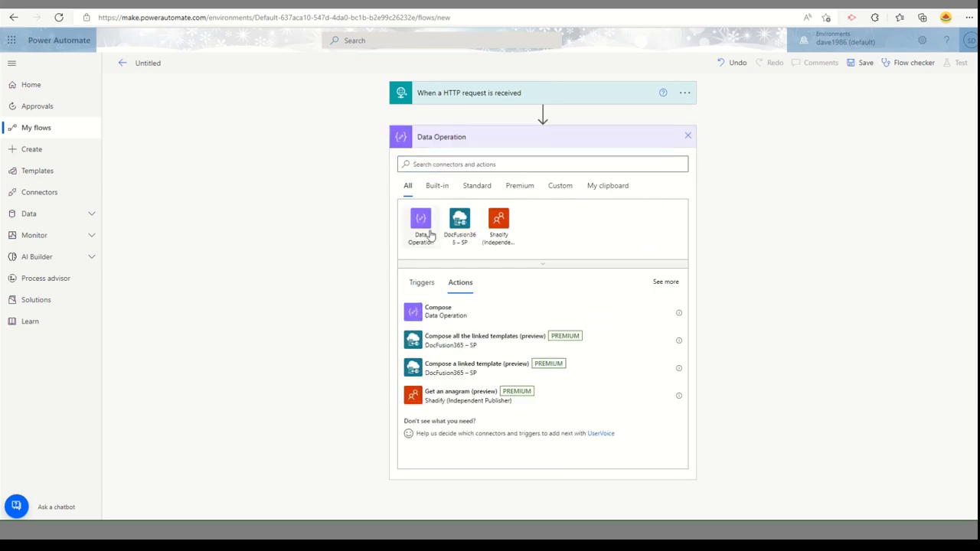
{"action": "left_click", "coordinate": [428, 221]}
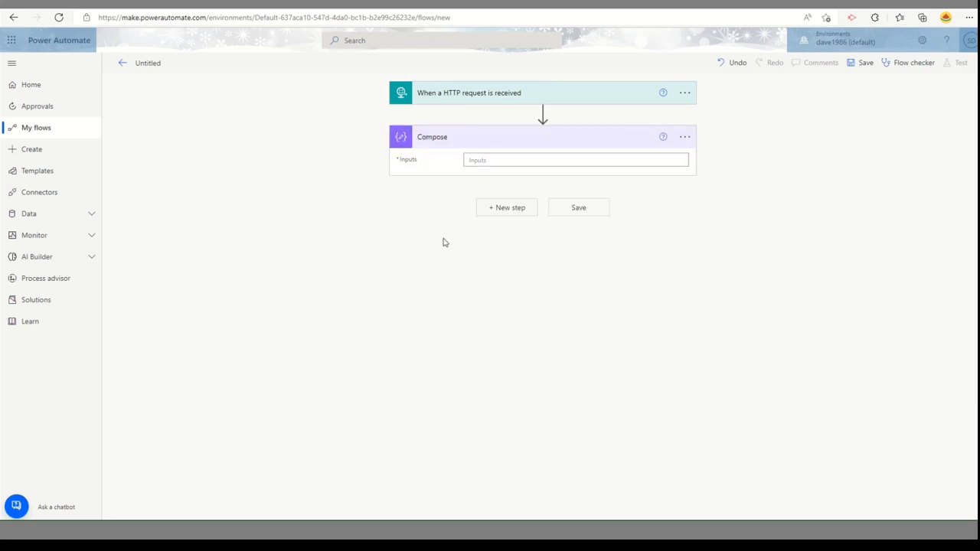
Set the Compose action's Inputs to the Body dynamic content of the HTTP request trigger and save the flow
{"action": "left_click", "coordinate": [864, 63]}
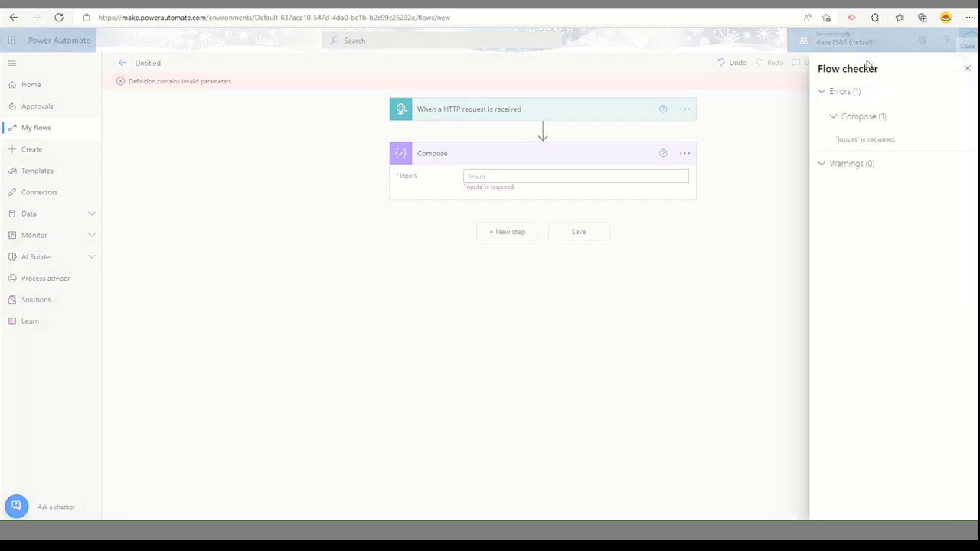
{"action": "left_click", "coordinate": [544, 173]}
{"action": "left_click", "coordinate": [528, 177]}
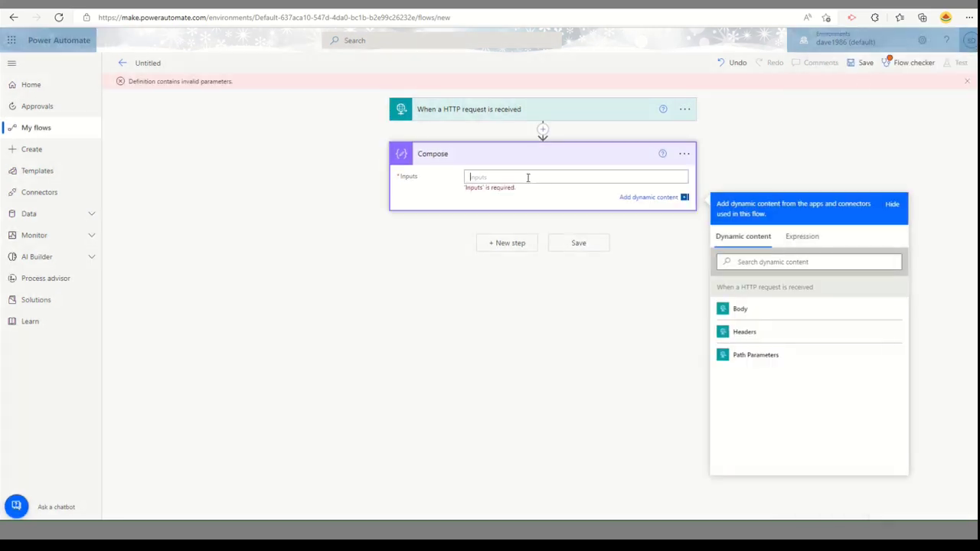
{"action": "left_click", "coordinate": [750, 310]}
{"action": "left_click", "coordinate": [470, 350]}
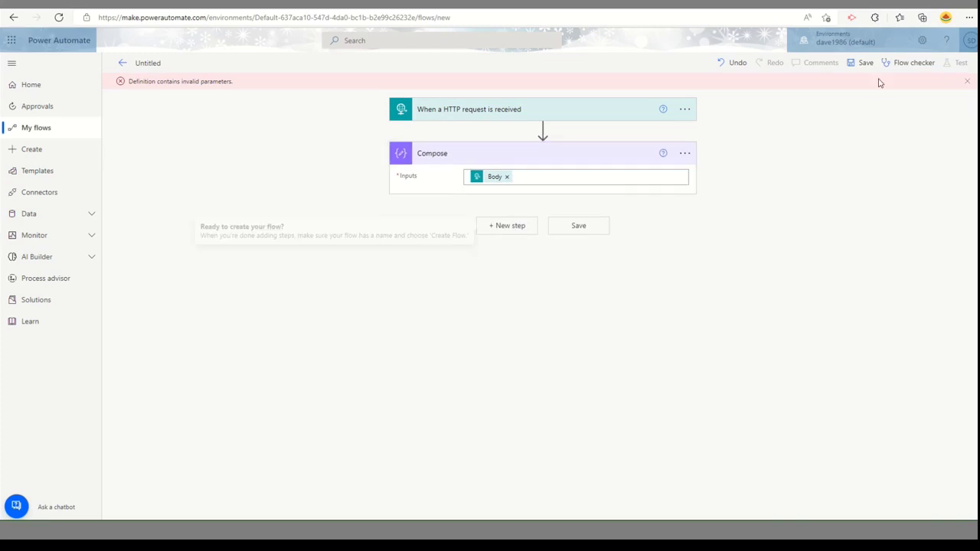
{"action": "left_click", "coordinate": [863, 63]}
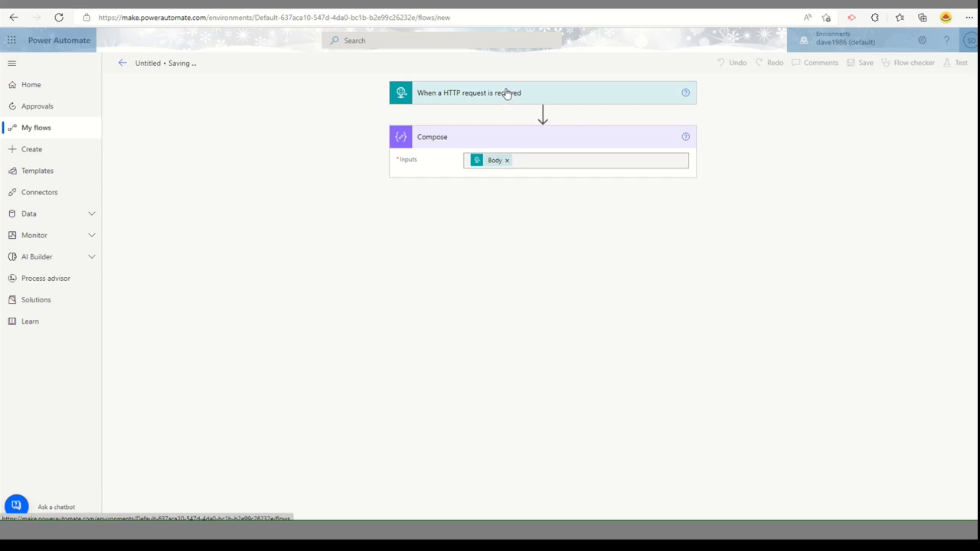
Rename the flow as "Actionable Outlook Item"
{"action": "left_click", "coordinate": [150, 64]}
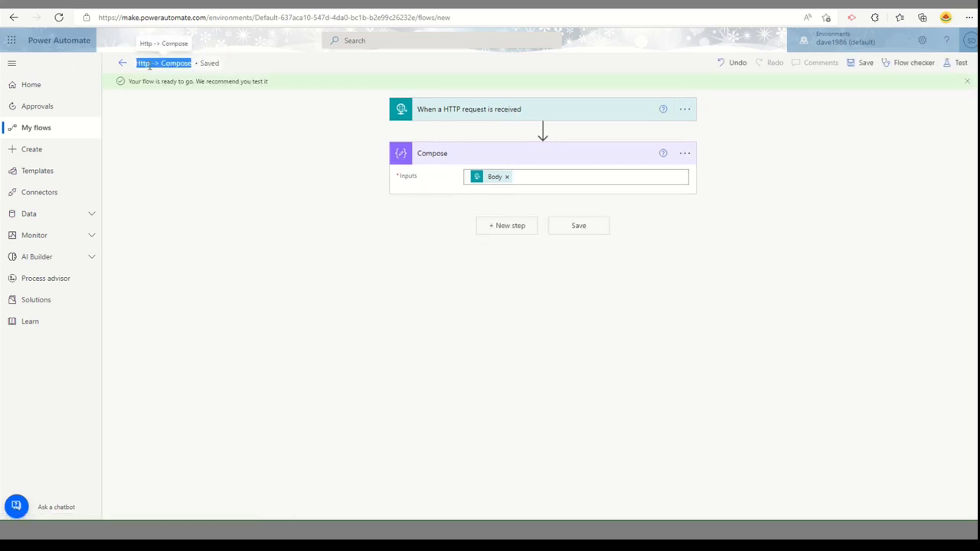
{"action": "type", "text": "Acti"}
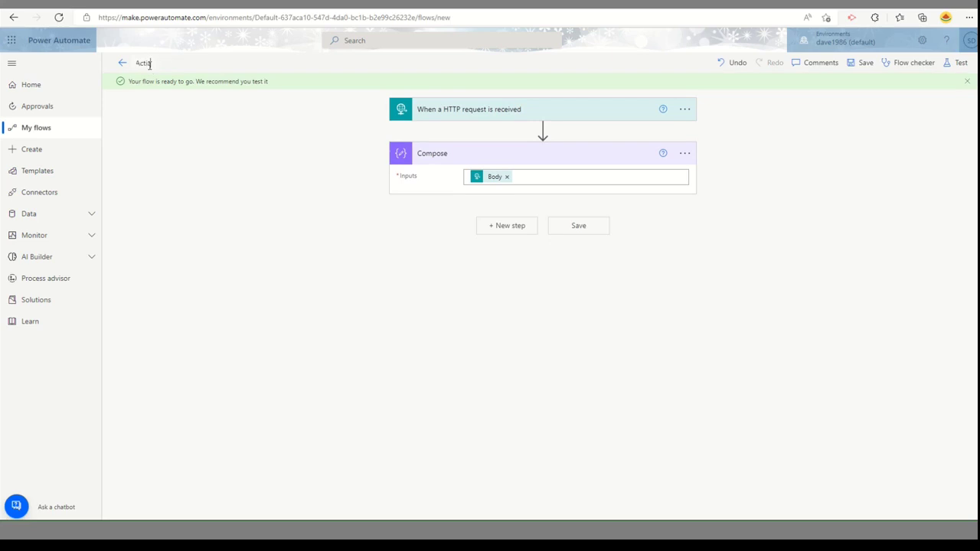
{"action": "type", "text": "onable Outlook Item"}
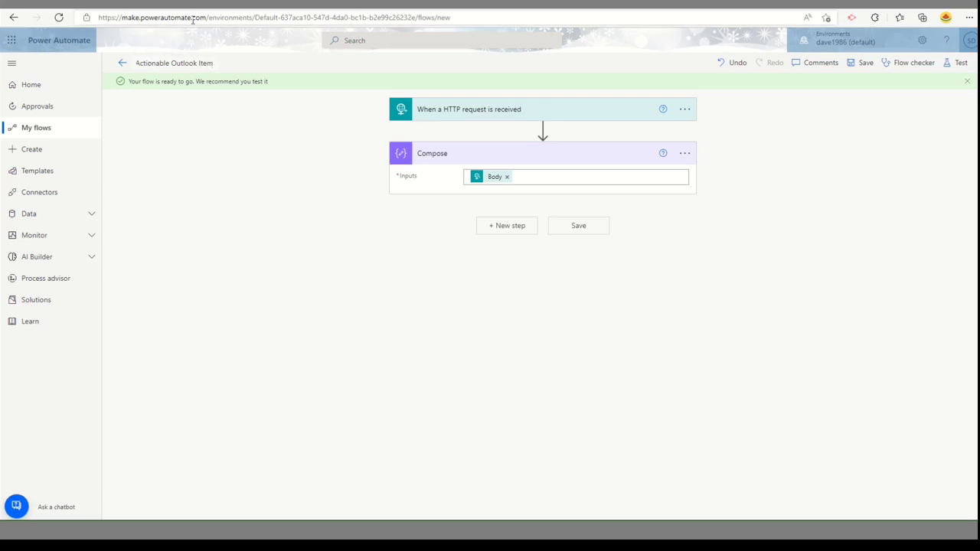
Expand the "When a HTTP request is received" trigger and copy its HTTP POST URL
{"action": "left_click", "coordinate": [492, 118]}
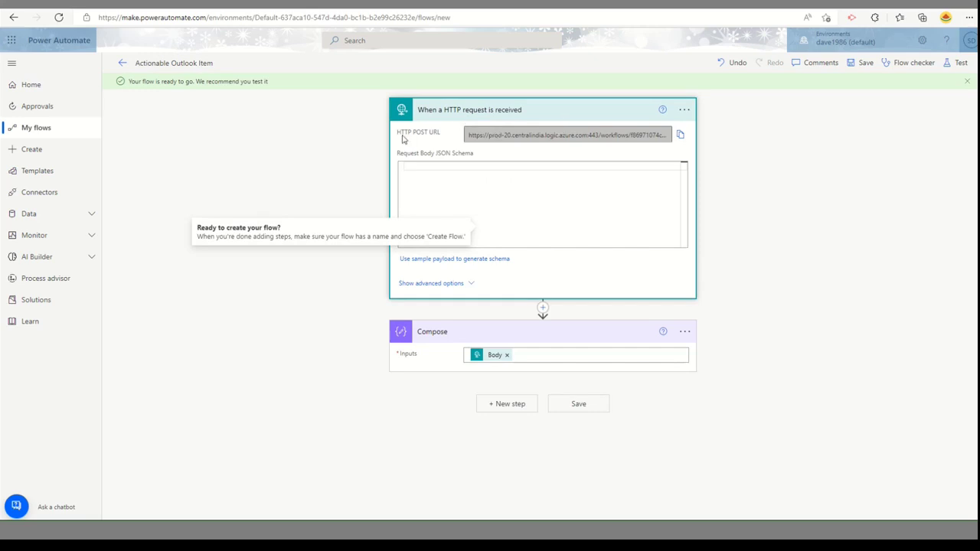
{"action": "left_click", "coordinate": [501, 137]}
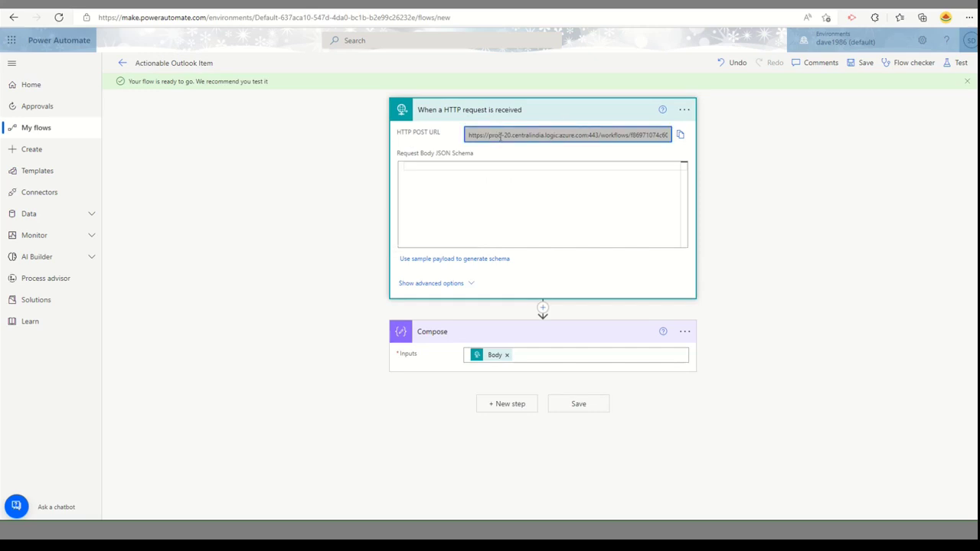
{"action": "left_click", "coordinate": [680, 135]}
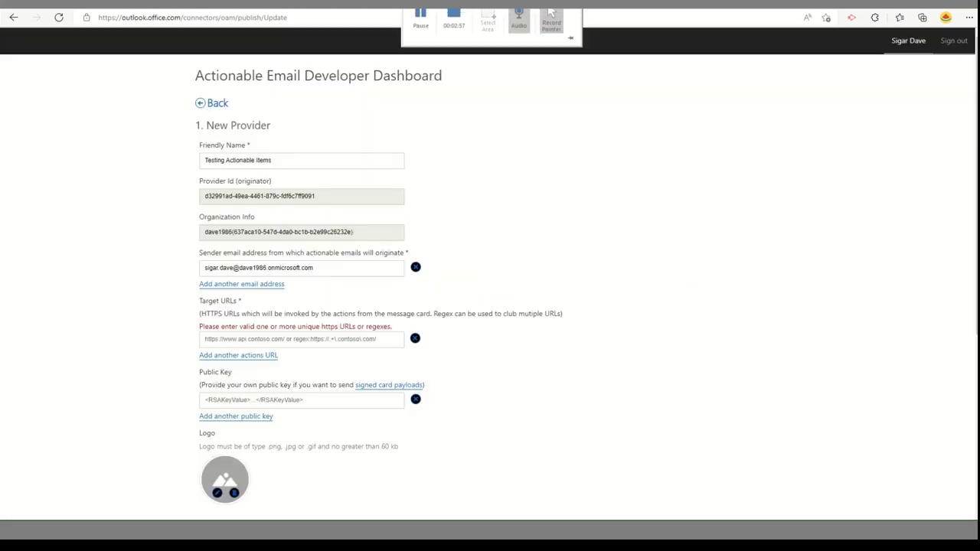
Paste the copied flow URL as the new provider's target URL and submit the registration with Organization scope
{"action": "scroll", "coordinate": [458, 332], "scroll_direction": "down", "scroll_amount": 1}
{"action": "left_click", "coordinate": [258, 264]}
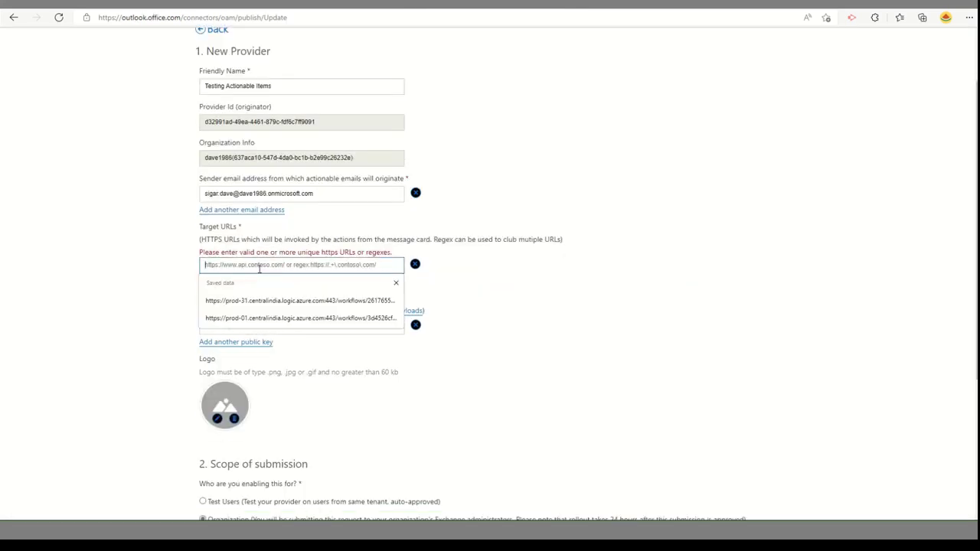
{"action": "key", "text": "ctrl+v"}
{"action": "scroll", "coordinate": [539, 273], "scroll_direction": "down", "scroll_amount": 3}
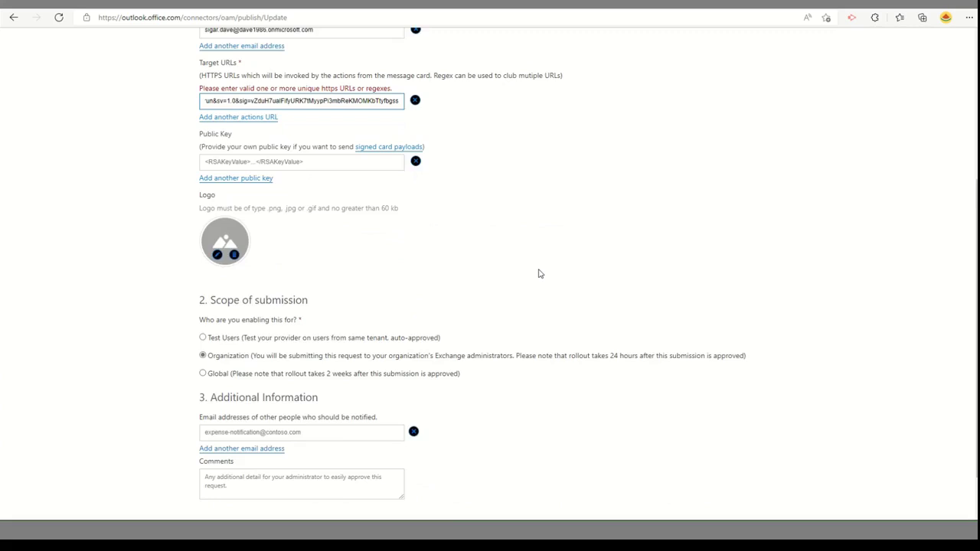
{"action": "left_click", "coordinate": [227, 493]}
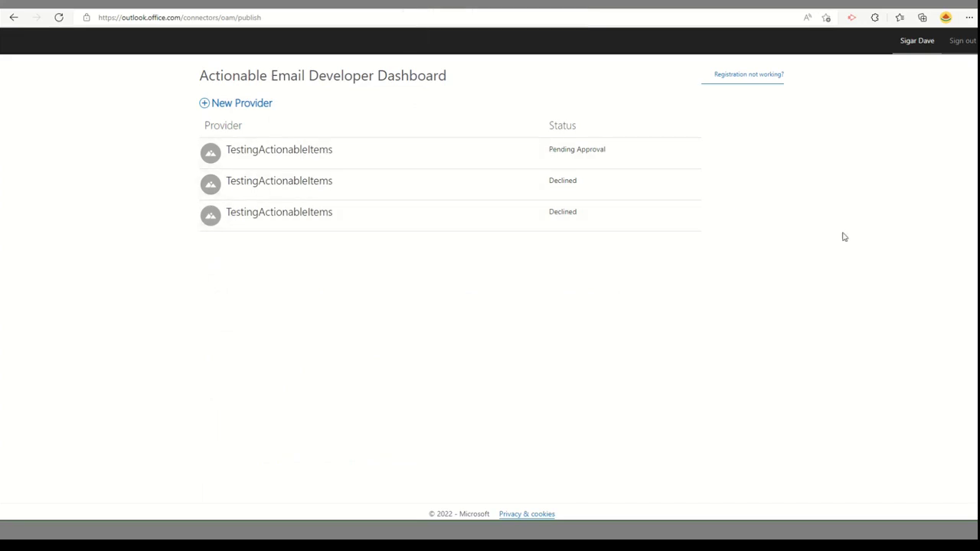
Switch to Outlook mail in a new browser tab and view the submission from the TestingActionableItems registration request email
{"action": "left_click", "coordinate": [405, 9]}
{"action": "type", "text": "out"}
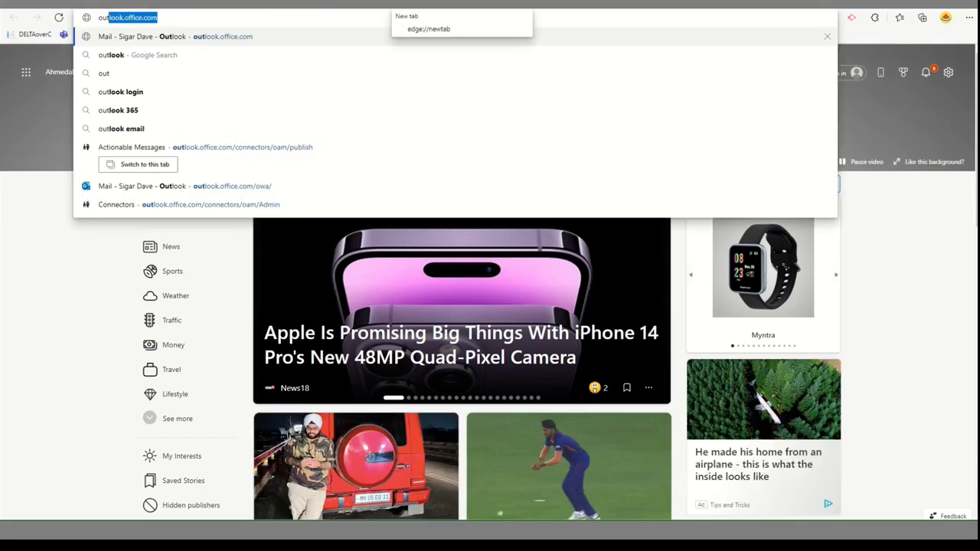
{"action": "key", "text": "Return"}
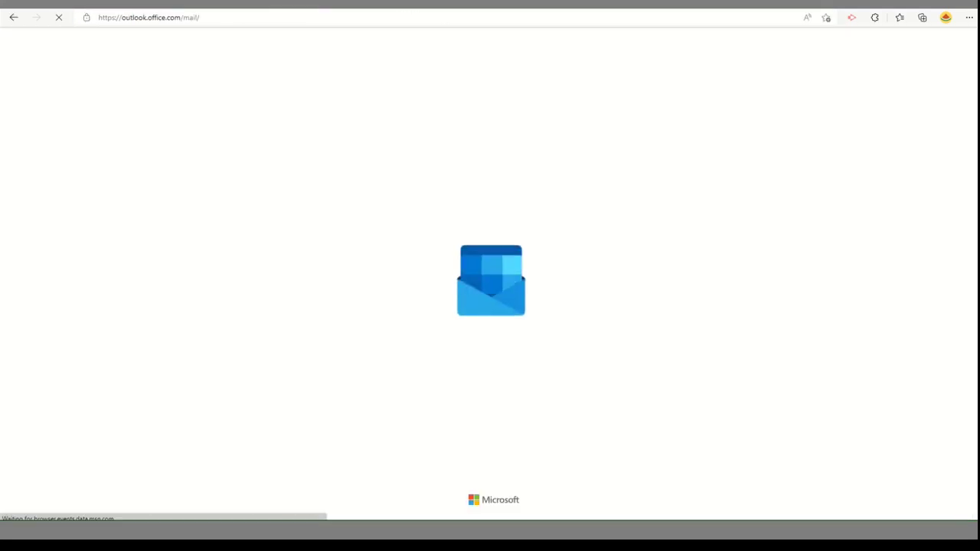
{"action": "left_click", "coordinate": [194, 134]}
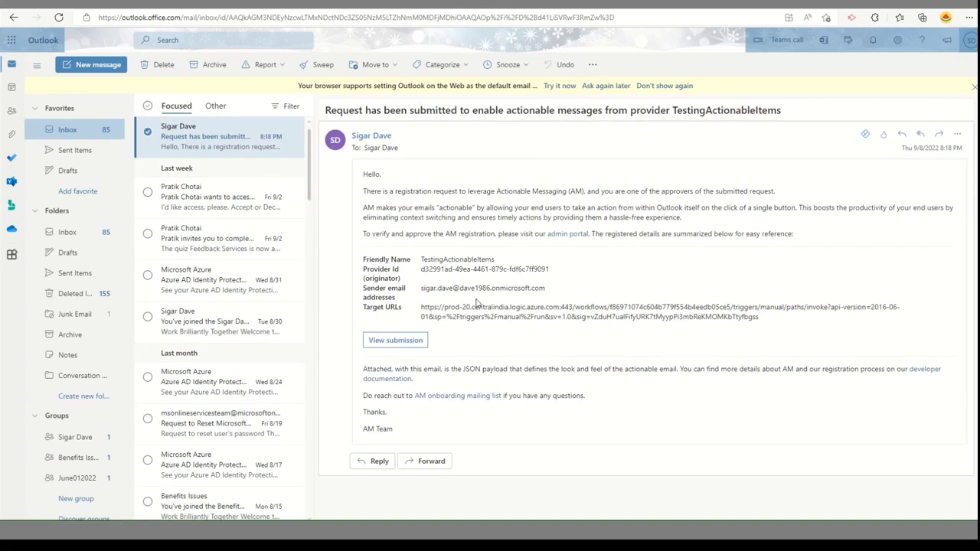
{"action": "left_click", "coordinate": [373, 342]}
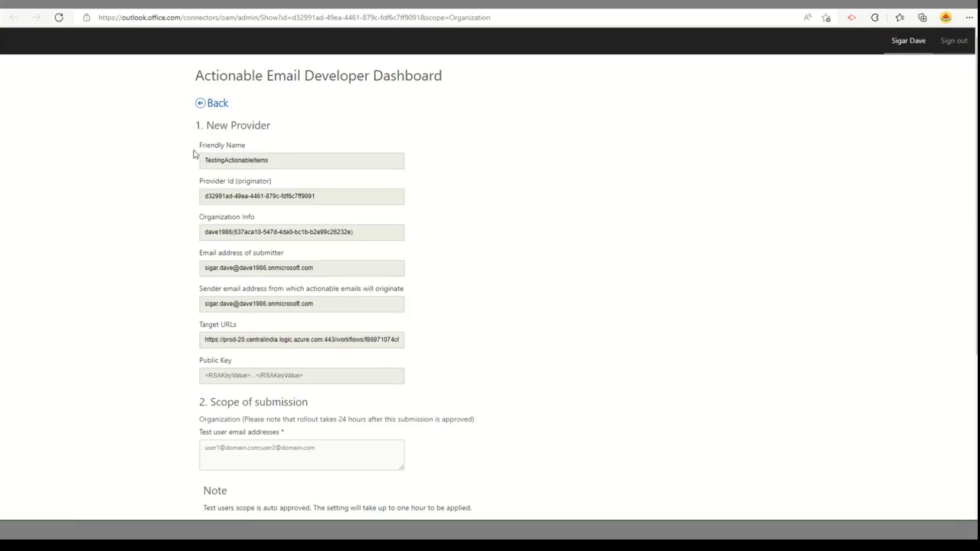
Approve the pending TestingActionableItems provider submission and open its approval email in the Outlook inbox
{"action": "scroll", "coordinate": [463, 211], "scroll_direction": "down", "scroll_amount": 3}
{"action": "scroll", "coordinate": [475, 214], "scroll_direction": "down", "scroll_amount": 1}
{"action": "scroll", "coordinate": [495, 221], "scroll_direction": "up", "scroll_amount": 2}
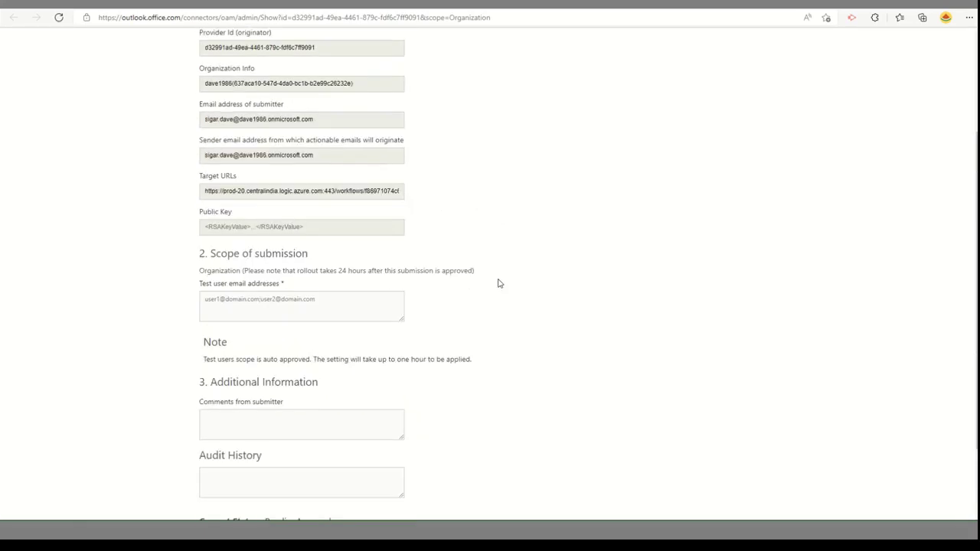
{"action": "scroll", "coordinate": [505, 283], "scroll_direction": "up", "scroll_amount": 3}
{"action": "scroll", "coordinate": [561, 348], "scroll_direction": "down", "scroll_amount": 3}
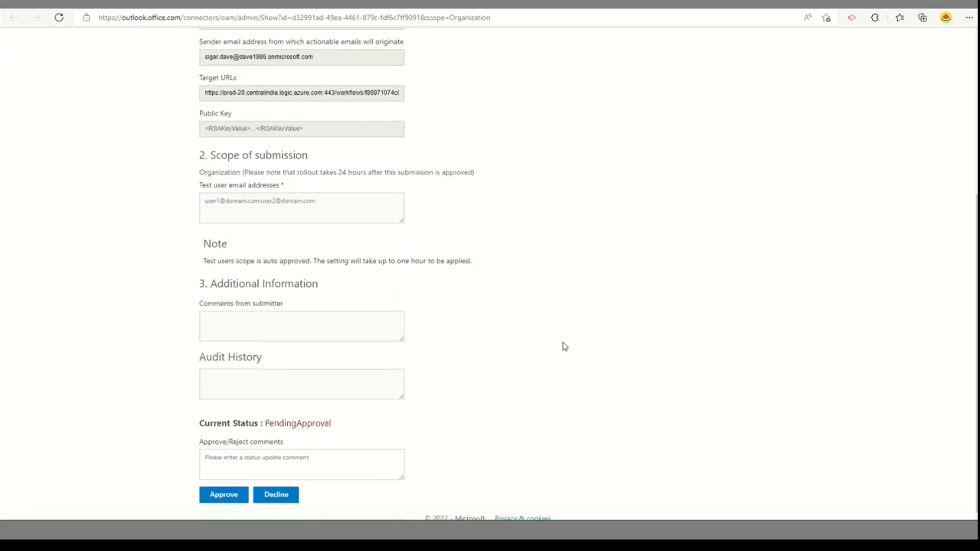
{"action": "left_click", "coordinate": [231, 492]}
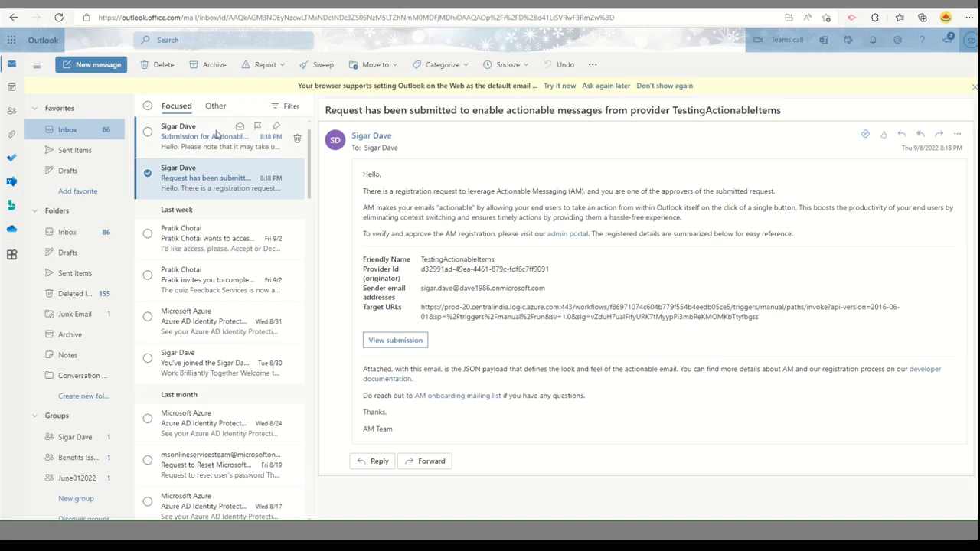
{"action": "left_click", "coordinate": [217, 137]}
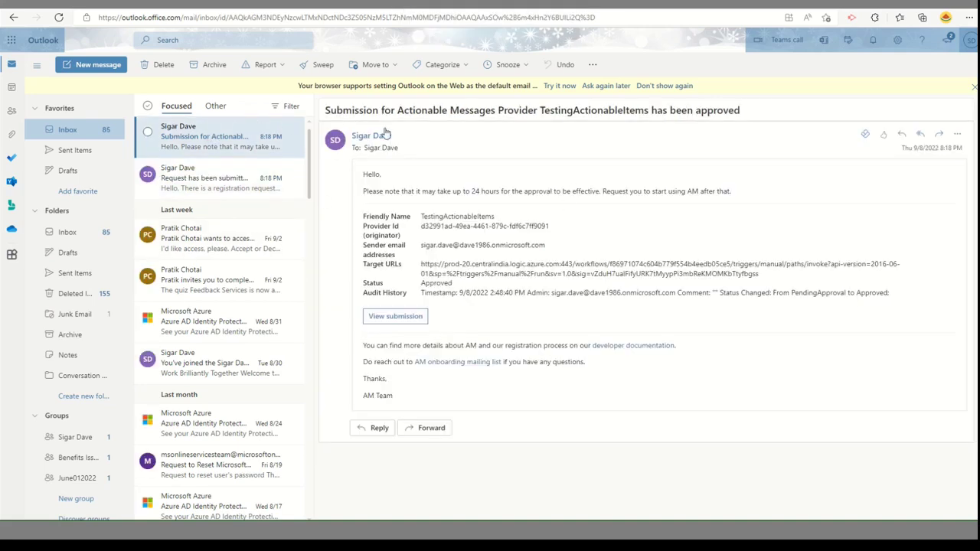
{"action": "left_click_drag", "start_coordinate": [664, 113], "coordinate": [753, 117]}
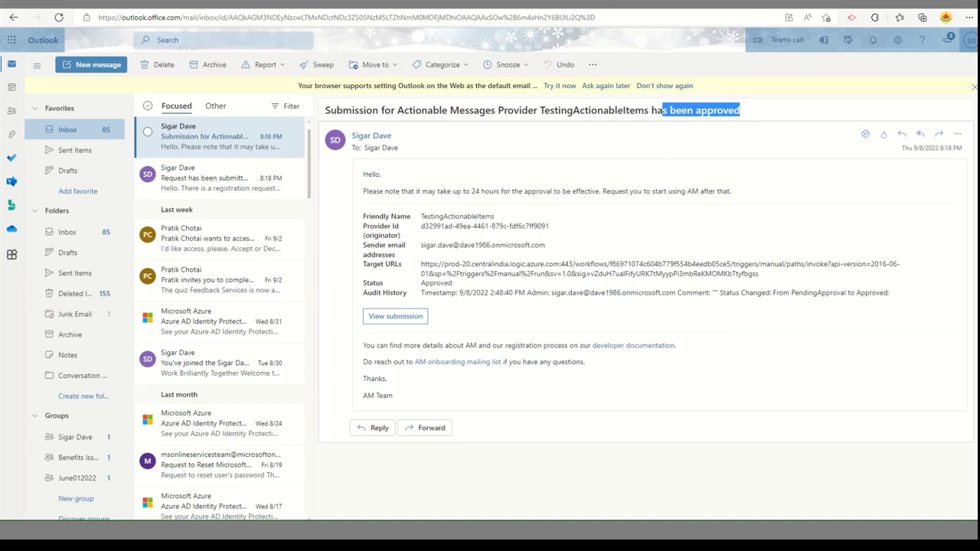
Open the Adaptive Cards designer website in a new browser tab
{"action": "key", "text": "ctrl+t"}
{"action": "type", "text": "adaptive"}
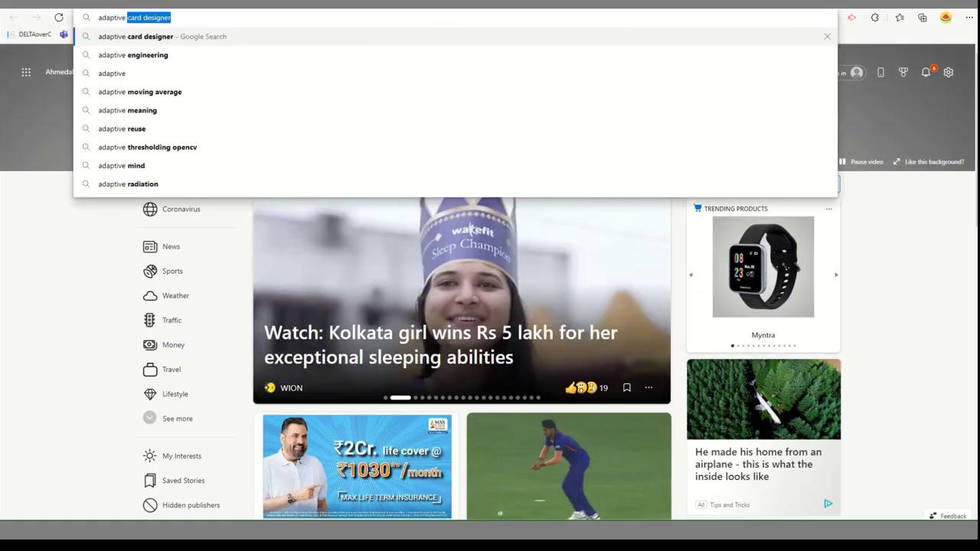
{"action": "type", "text": " car"}
{"action": "key", "text": "Return"}
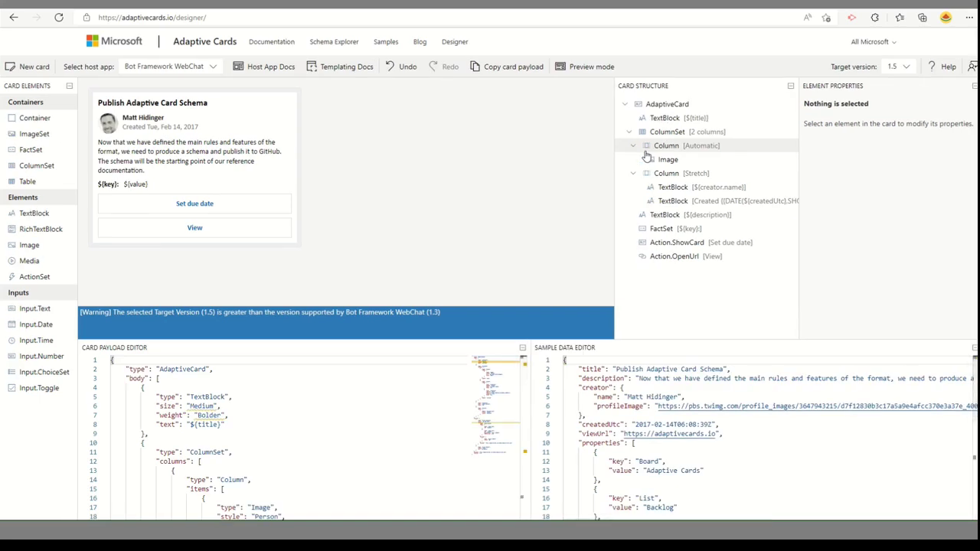
Replace the designer's sample card payload with the complete Quick Poll adaptive card JSON copied from the "new 44" text file
{"action": "left_click", "coordinate": [344, 405]}
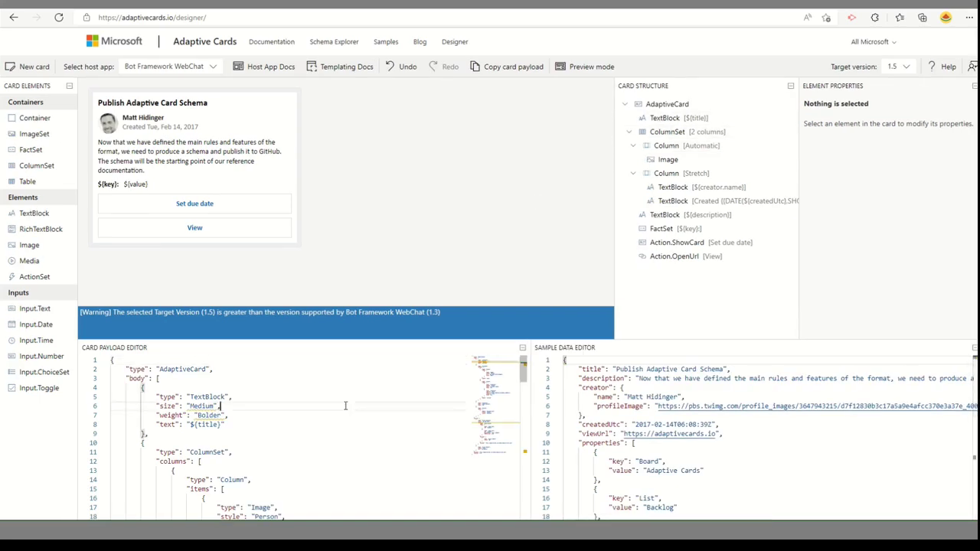
{"action": "key", "text": "ctrl+a"}
{"action": "key", "text": "BackSpace"}
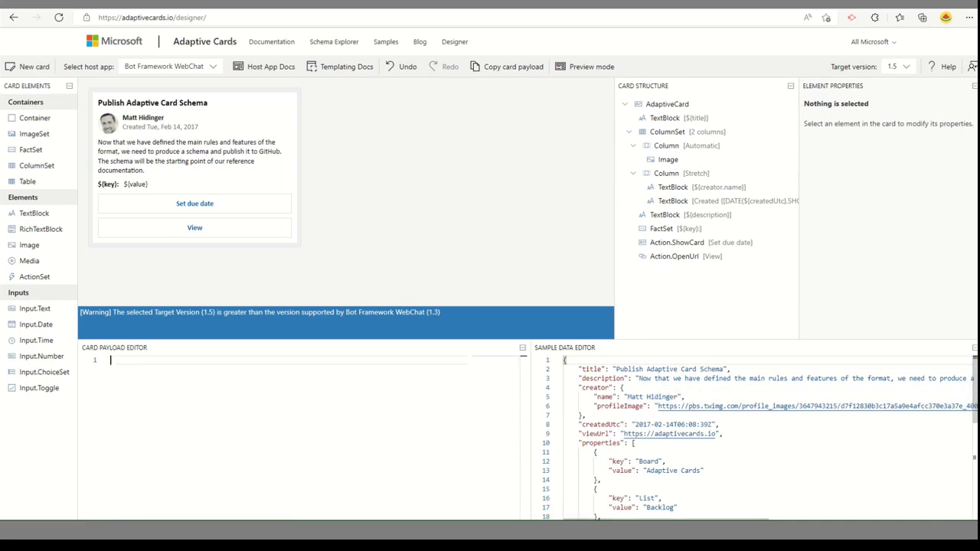
{"action": "key", "text": "alt+Tab"}
{"action": "left_click", "coordinate": [500, 302]}
{"action": "key", "text": "ctrl+a"}
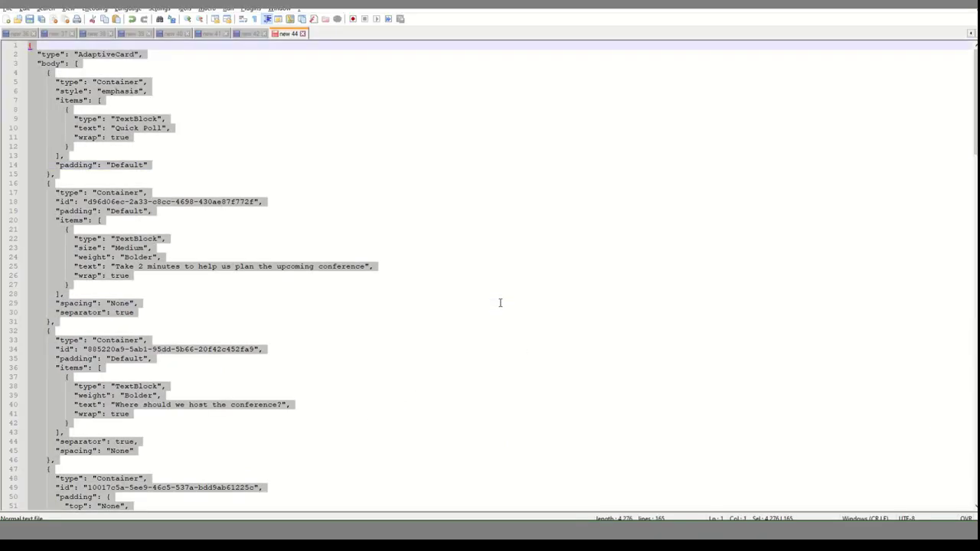
{"action": "key", "text": "alt+Tab"}
{"action": "key", "text": "ctrl+v"}
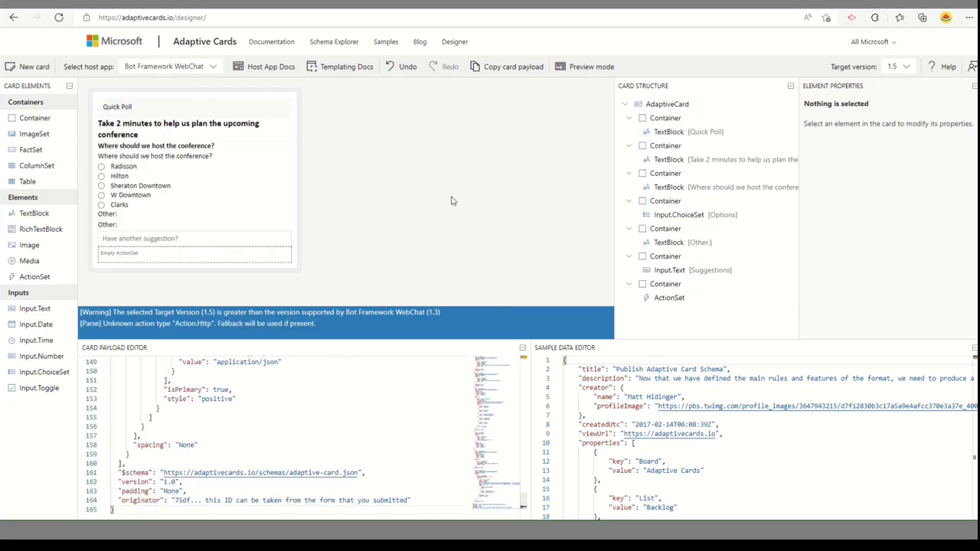
In the Submit action's body, change the SuggestionText value to \"{{Suggestions.value}}\" and select the entire card payload
{"action": "left_click", "coordinate": [264, 437]}
{"action": "scroll", "coordinate": [264, 437], "scroll_direction": "up", "scroll_amount": 5}
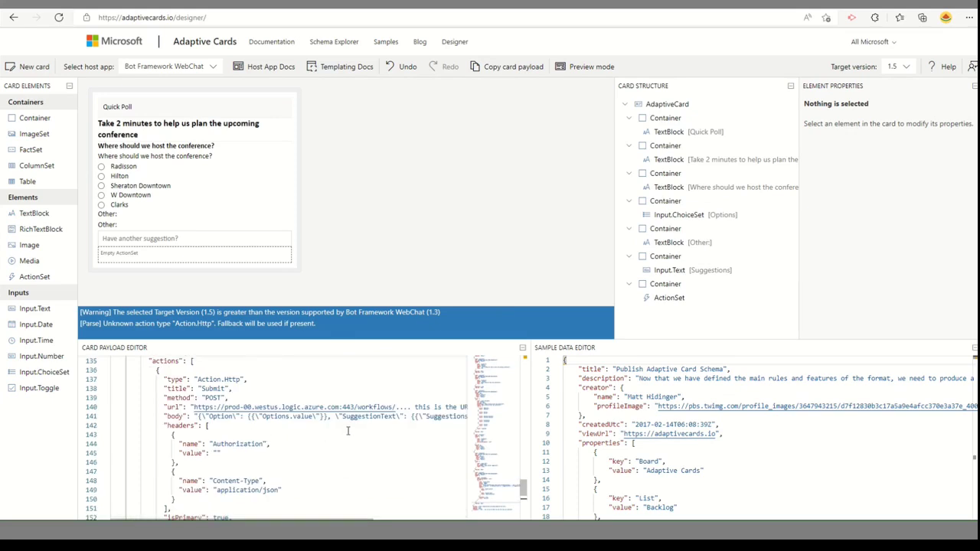
{"action": "scroll", "coordinate": [347, 431], "scroll_direction": "up", "scroll_amount": 1}
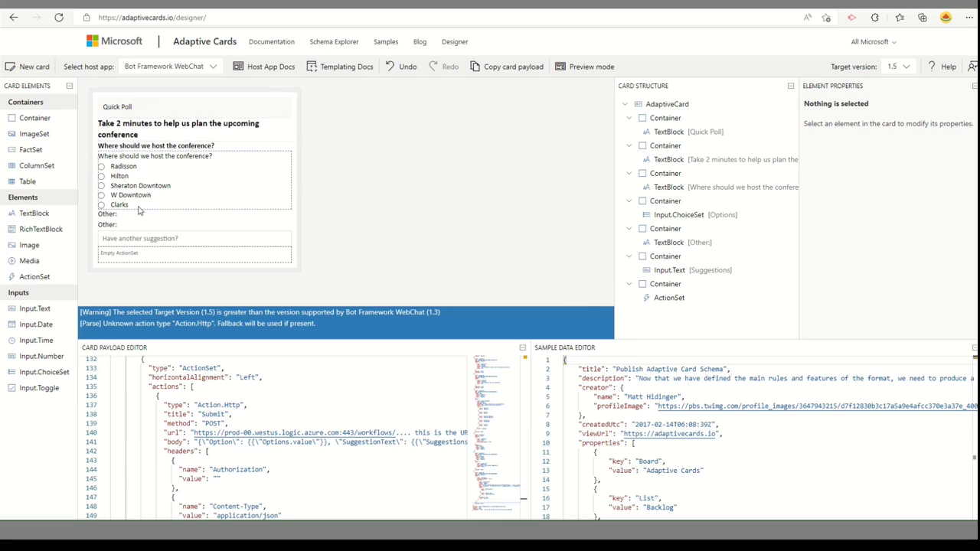
{"action": "left_click", "coordinate": [356, 460]}
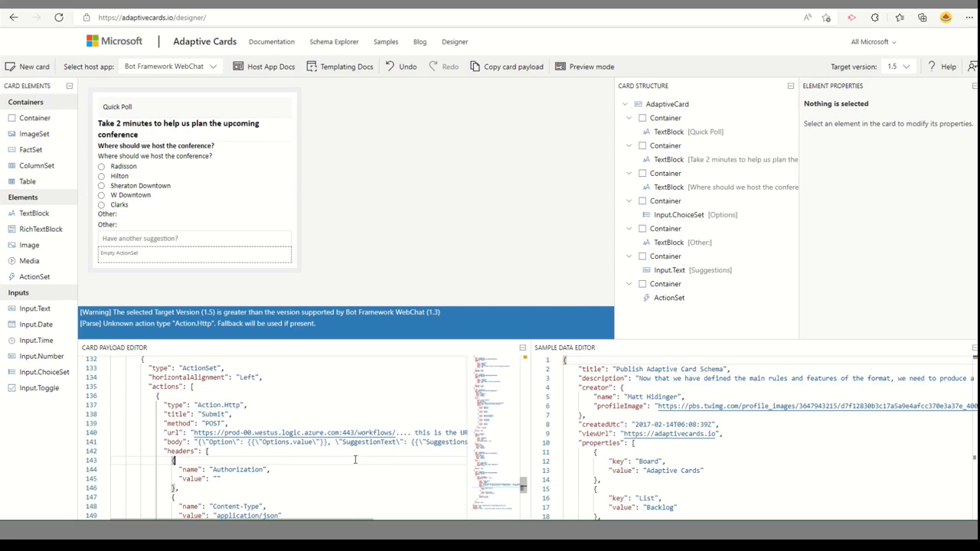
{"action": "scroll", "coordinate": [365, 459], "scroll_direction": "down", "scroll_amount": 2}
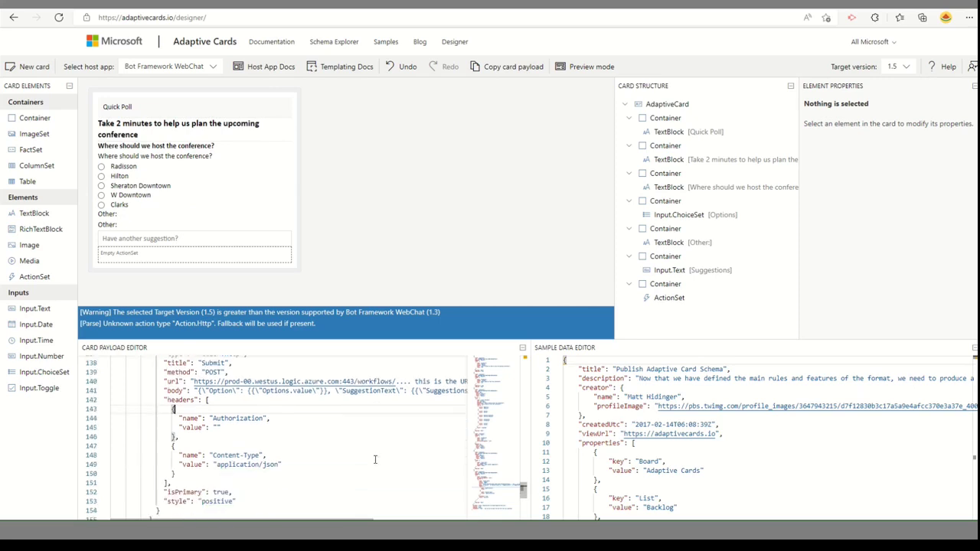
{"action": "left_click", "coordinate": [429, 389]}
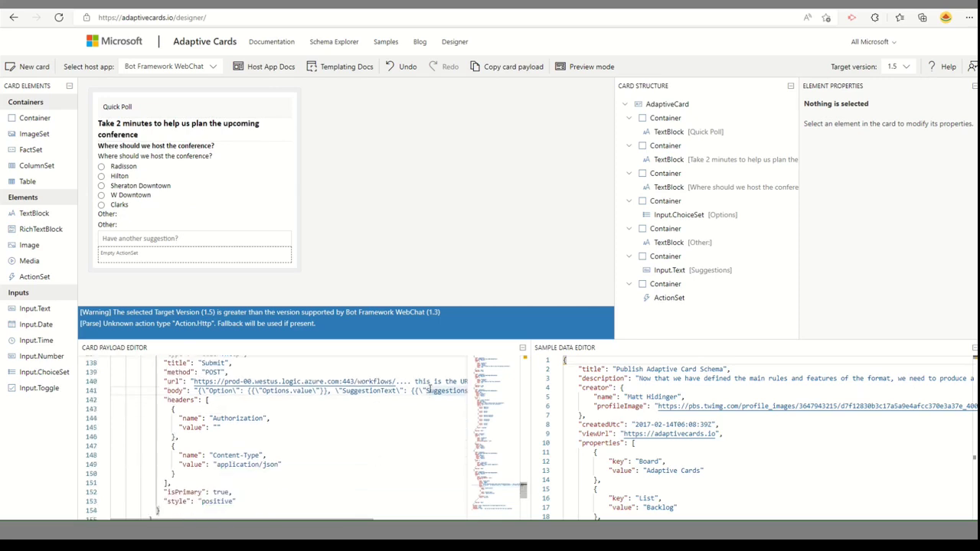
{"action": "key", "text": "BackSpace"}
{"action": "key", "text": "BackSpace"}
{"action": "type", "text": "\\\""}
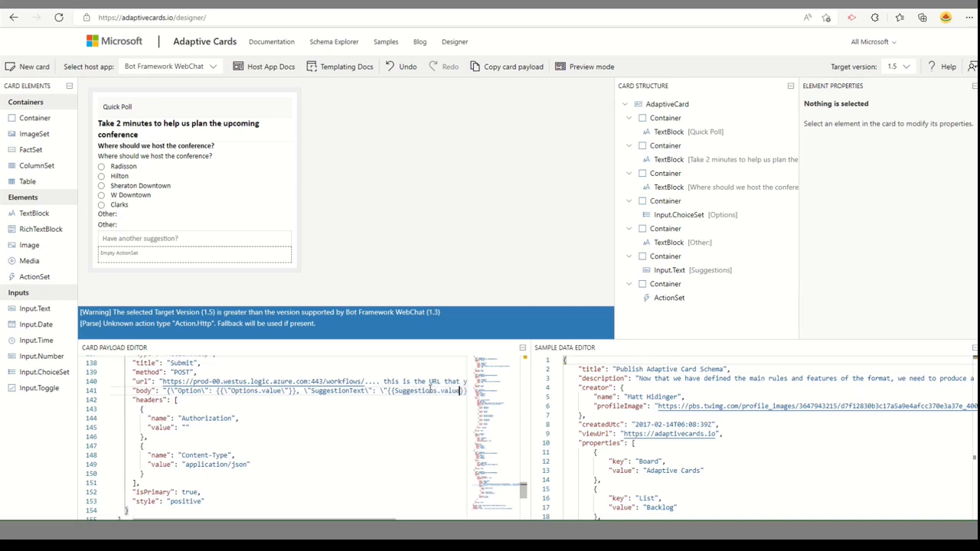
{"action": "key", "text": "End"}
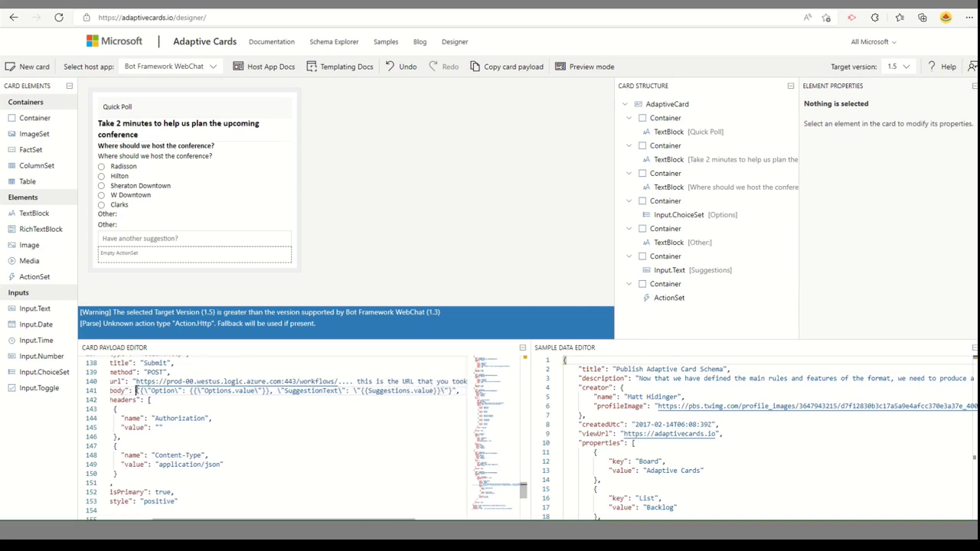
{"action": "left_click", "coordinate": [424, 408]}
{"action": "key", "text": "ctrl+a"}
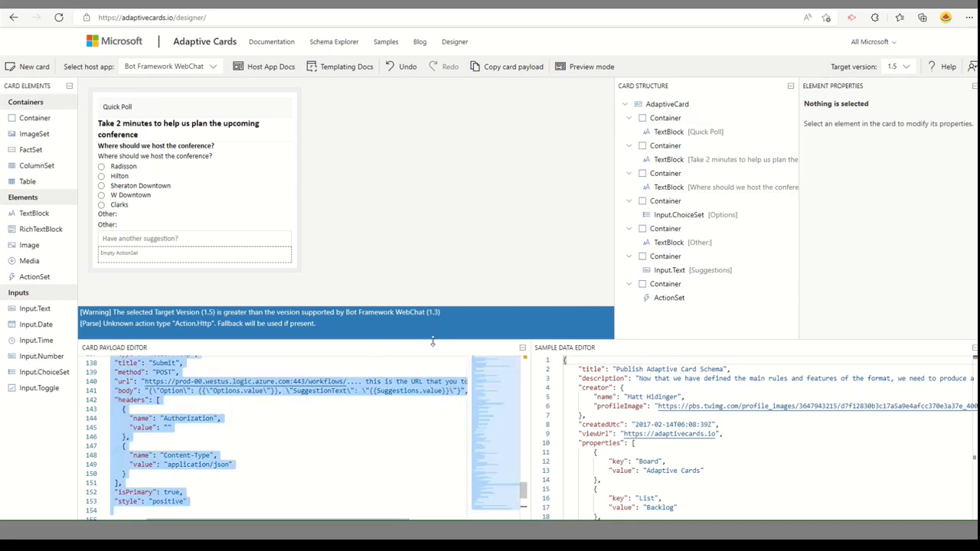
Copy the HTTP POST URL from the Power Automate flow and paste it over the placeholder url value of the card's Submit action
{"action": "key", "text": "alt+Tab"}
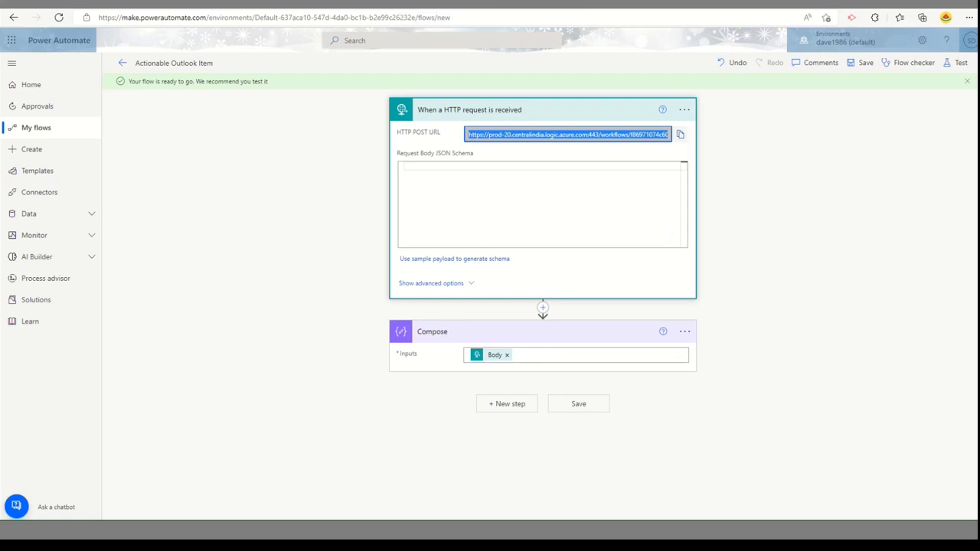
{"action": "left_click", "coordinate": [827, 264]}
{"action": "mouse_move", "coordinate": [529, 9]}
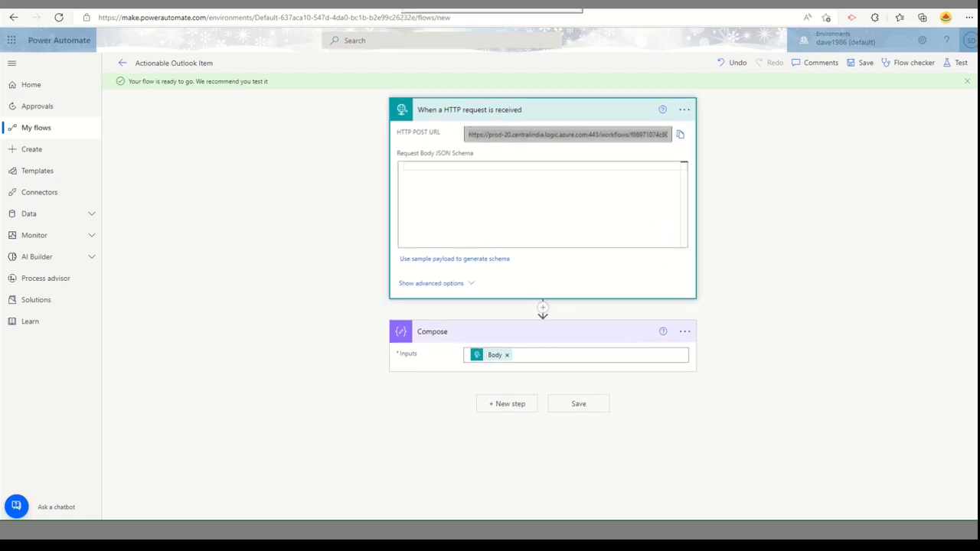
{"action": "key", "text": "alt+Tab"}
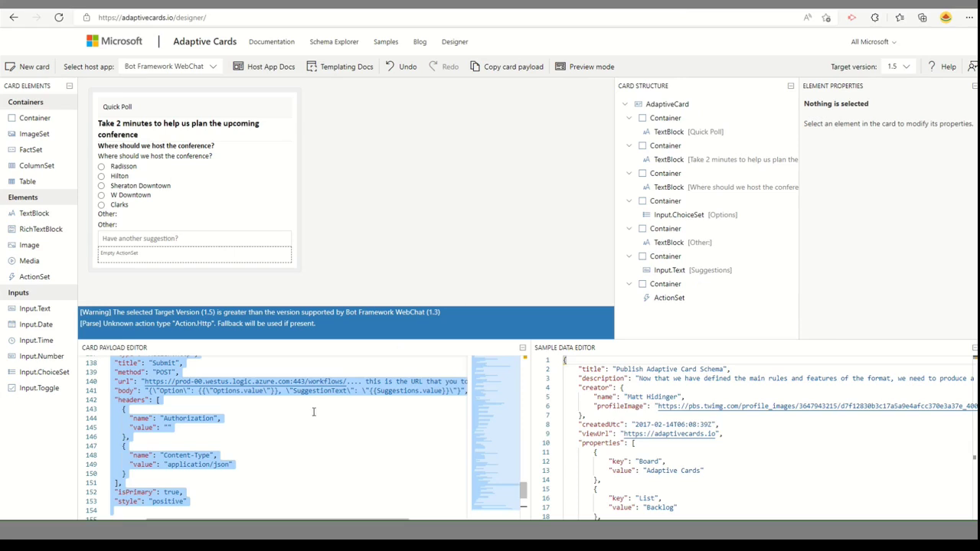
{"action": "left_click", "coordinate": [313, 412]}
{"action": "left_click", "coordinate": [312, 457]}
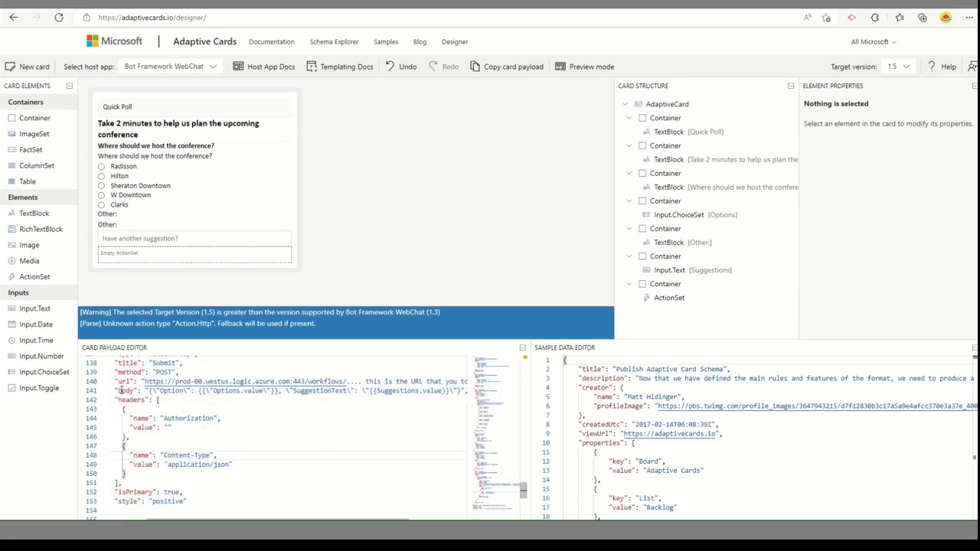
{"action": "left_click_drag", "start_coordinate": [142, 382], "coordinate": [451, 383]}
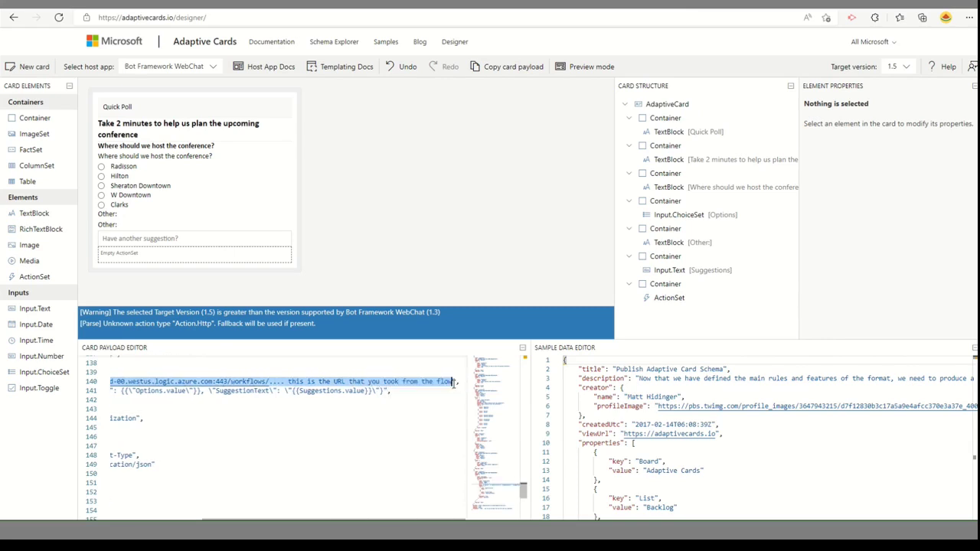
{"action": "key", "text": "ctrl+v"}
{"action": "scroll", "coordinate": [368, 406], "scroll_direction": "down", "scroll_amount": 1}
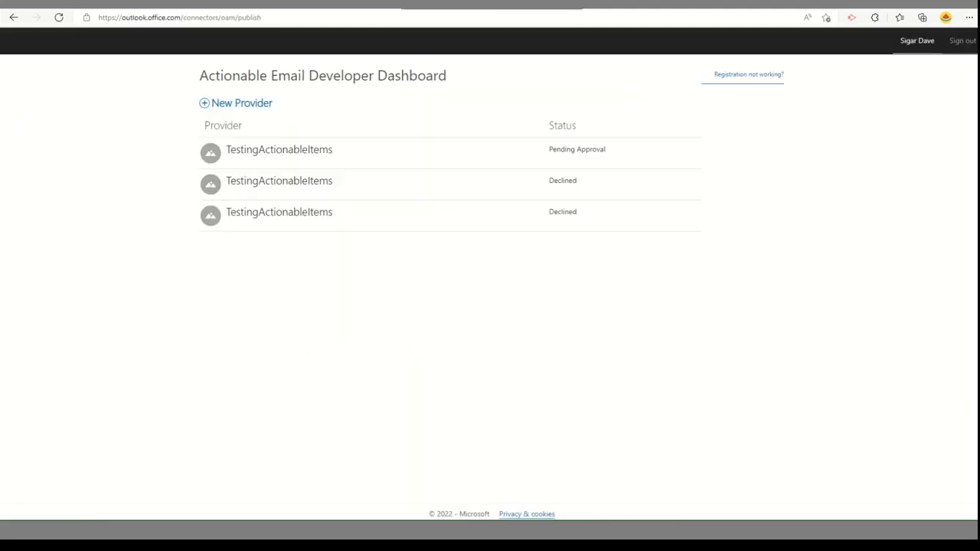
Copy the Provider Id of the pending TestingActionableItems provider and paste it as the originator value in the Quick Poll card payload
{"action": "left_click", "coordinate": [285, 157]}
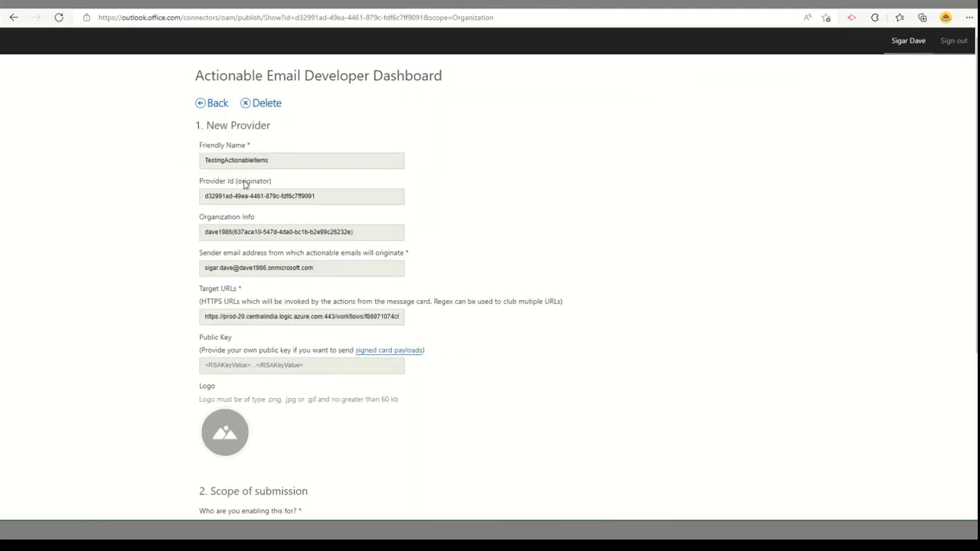
{"action": "left_click_drag", "start_coordinate": [331, 200], "coordinate": [193, 208]}
{"action": "key", "text": "ctrl+c"}
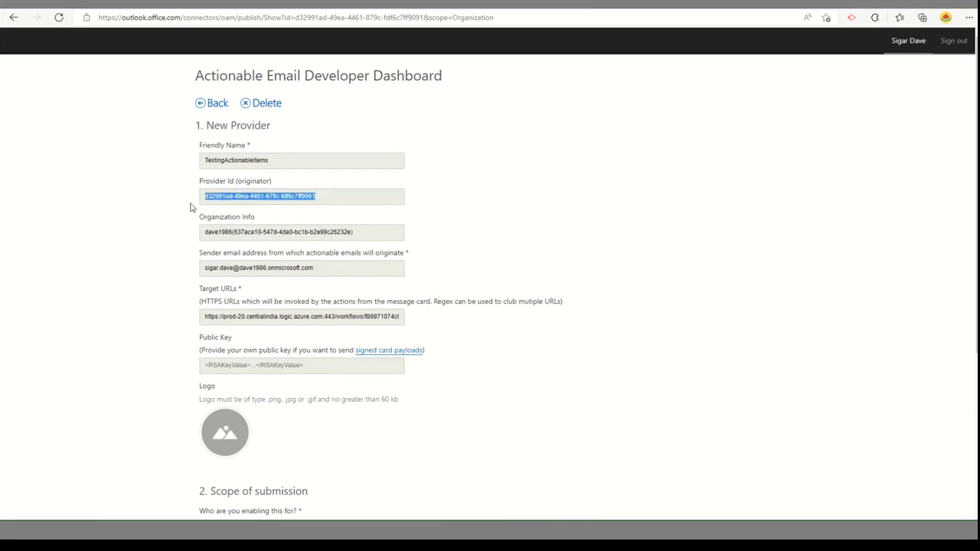
{"action": "left_click", "coordinate": [517, 198]}
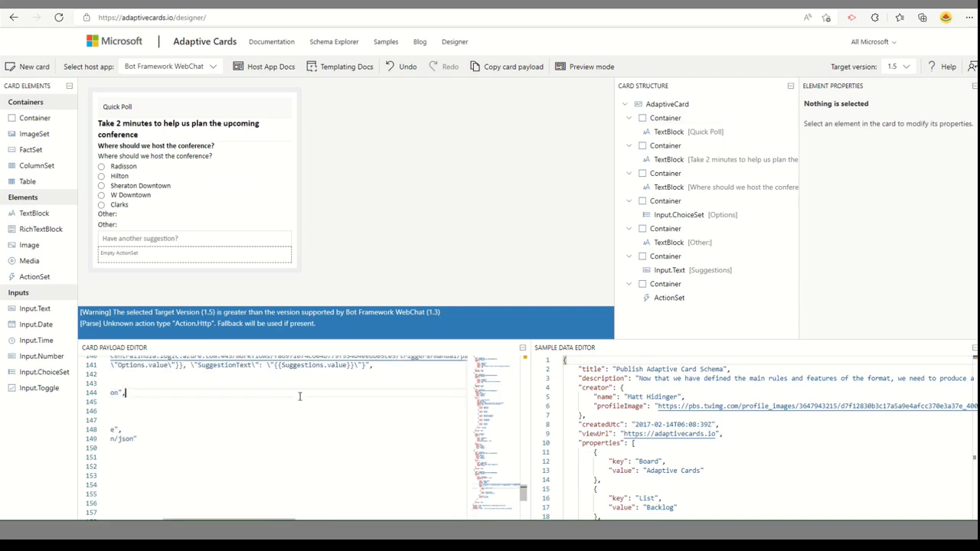
{"action": "scroll", "coordinate": [300, 395], "scroll_direction": "down", "scroll_amount": 8}
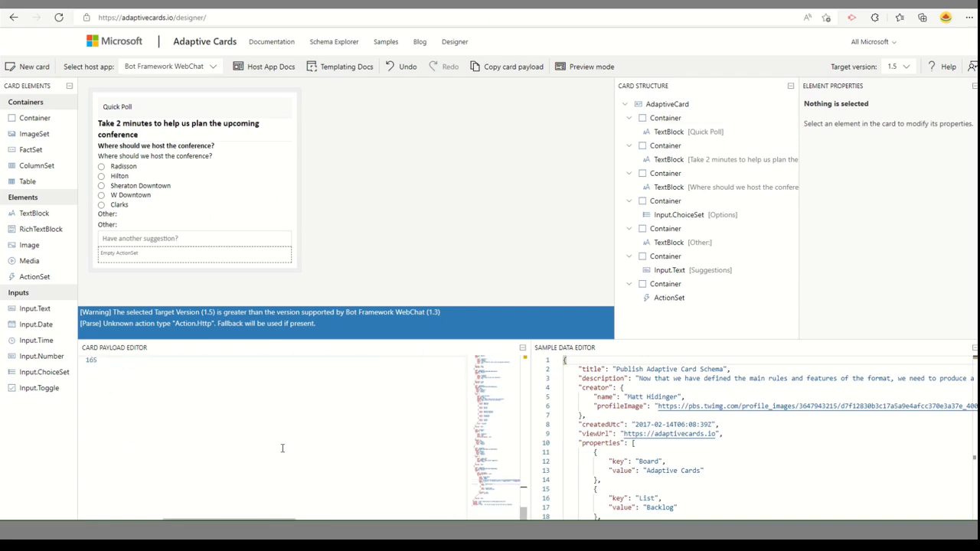
{"action": "left_click_drag", "start_coordinate": [184, 518], "coordinate": [132, 518]}
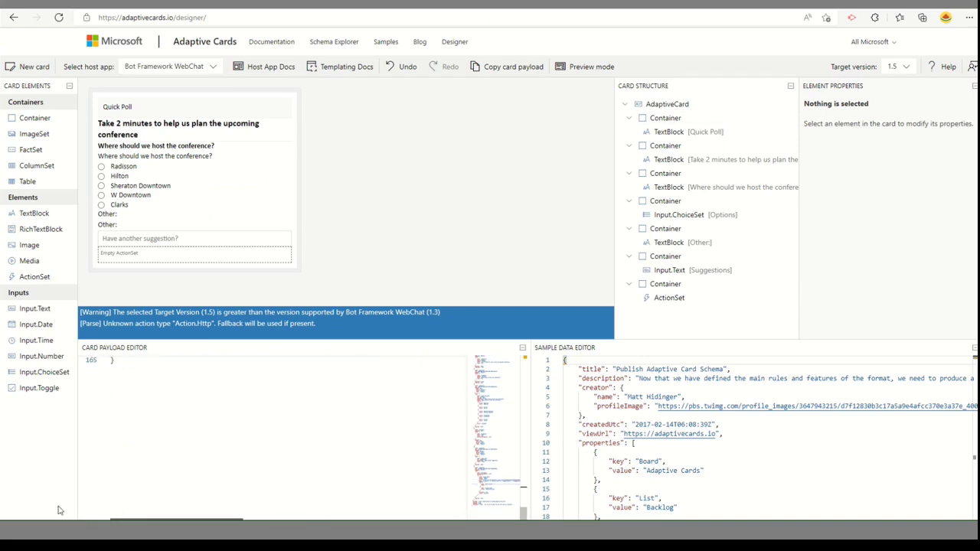
{"action": "scroll", "coordinate": [123, 483], "scroll_direction": "up", "scroll_amount": 4}
{"action": "left_click_drag", "start_coordinate": [175, 453], "coordinate": [409, 453]}
{"action": "key", "text": "ctrl+v"}
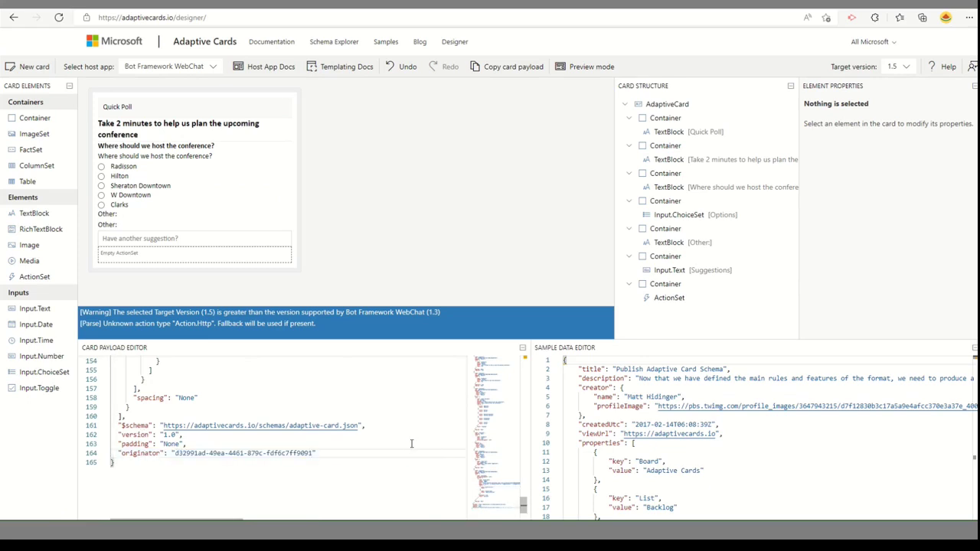
{"action": "left_click", "coordinate": [409, 444]}
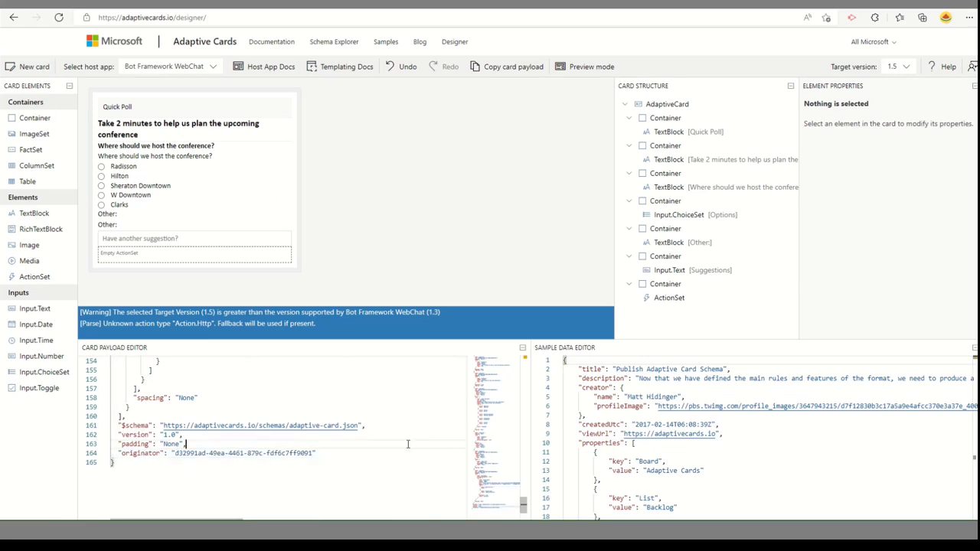
{"action": "left_click", "coordinate": [314, 411]}
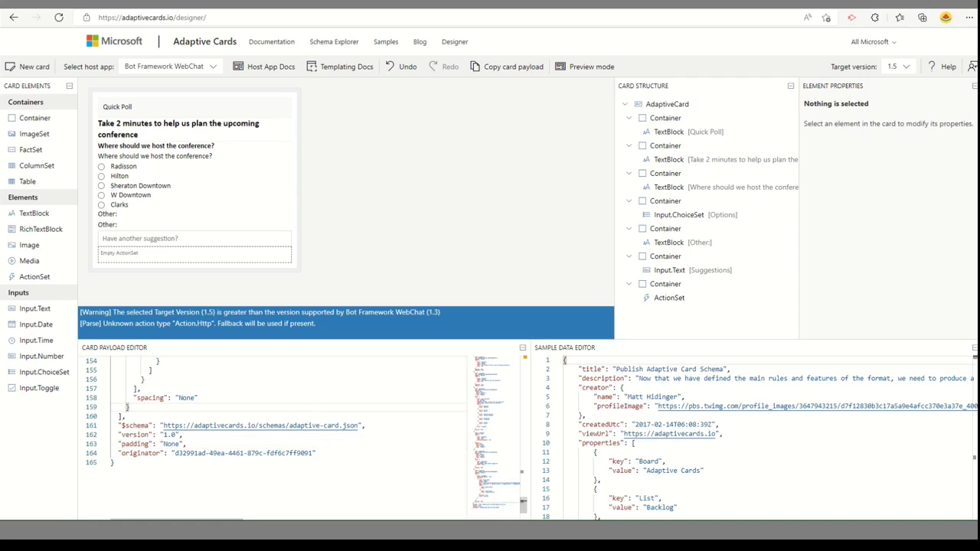
{"action": "mouse_move", "coordinate": [444, 16]}
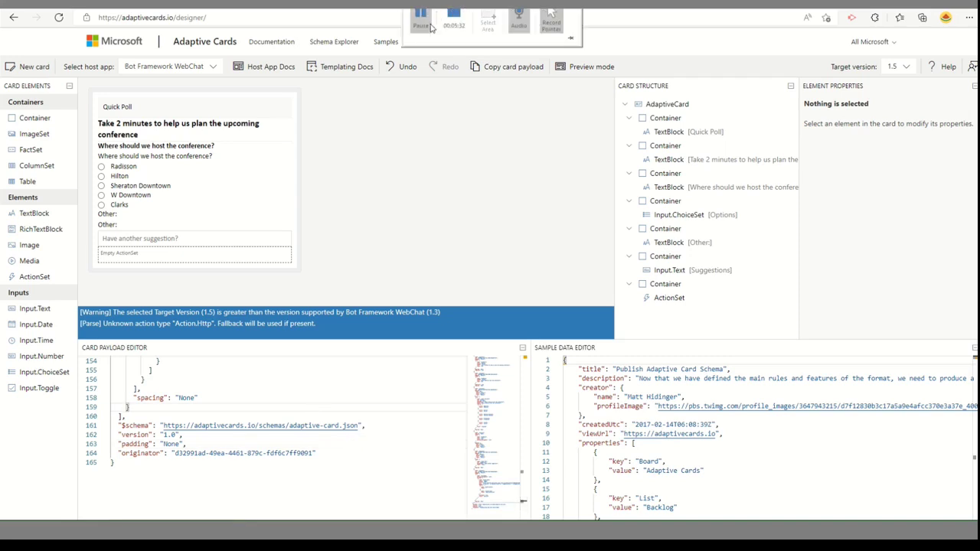
{"action": "left_click", "coordinate": [431, 28]}
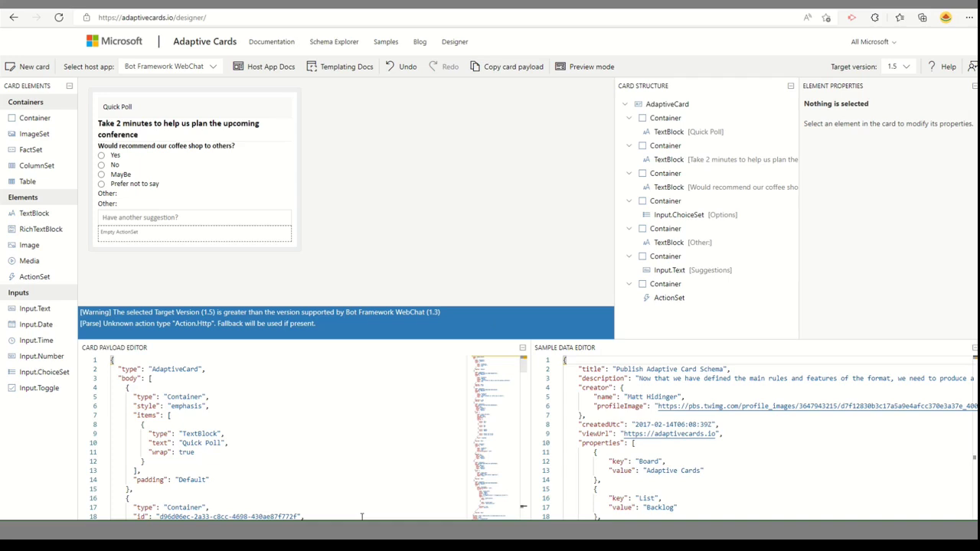
Examine the coffee shop Quick Poll card payload from its first container through to the Submit action's url, body and headers
{"action": "left_click", "coordinate": [342, 433]}
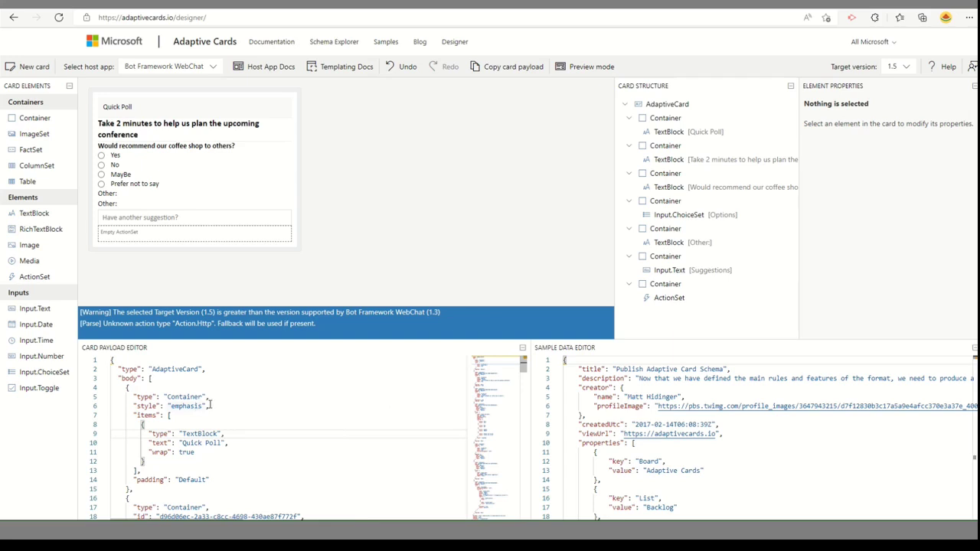
{"action": "key", "text": "ctrl+a"}
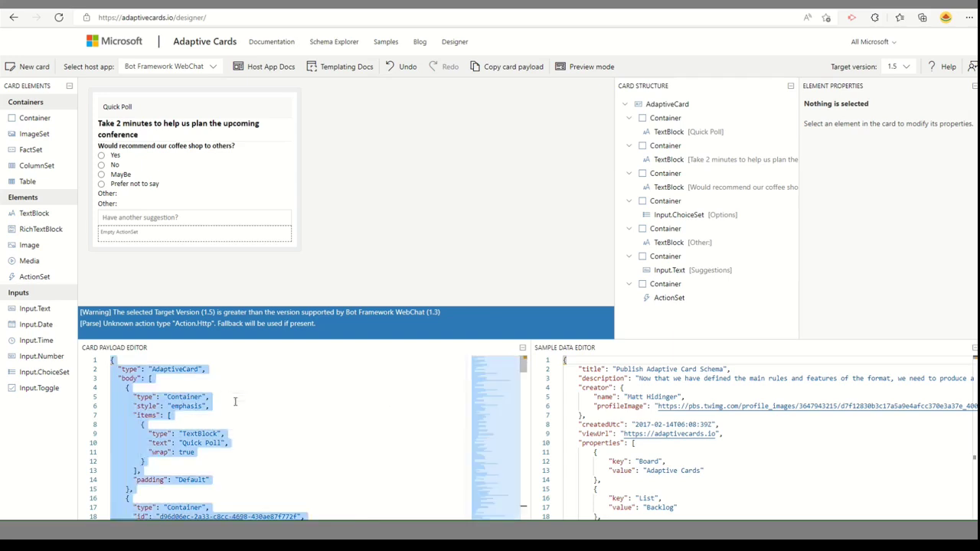
{"action": "scroll", "coordinate": [235, 402], "scroll_direction": "down", "scroll_amount": 2}
{"action": "scroll", "coordinate": [235, 402], "scroll_direction": "down", "scroll_amount": 1}
{"action": "left_click", "coordinate": [235, 402]}
{"action": "scroll", "coordinate": [253, 410], "scroll_direction": "down", "scroll_amount": 2}
{"action": "scroll", "coordinate": [279, 417], "scroll_direction": "up", "scroll_amount": 3}
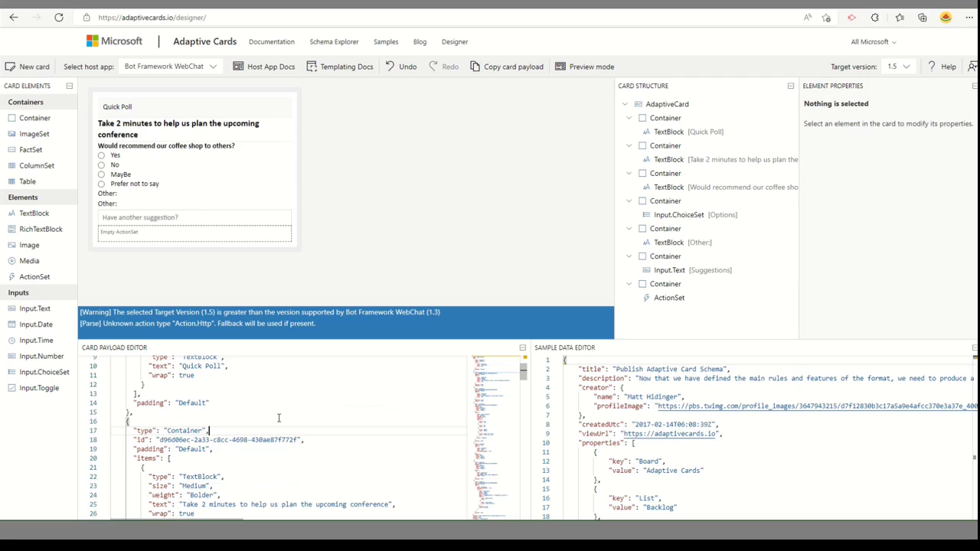
{"action": "scroll", "coordinate": [237, 444], "scroll_direction": "down", "scroll_amount": 10}
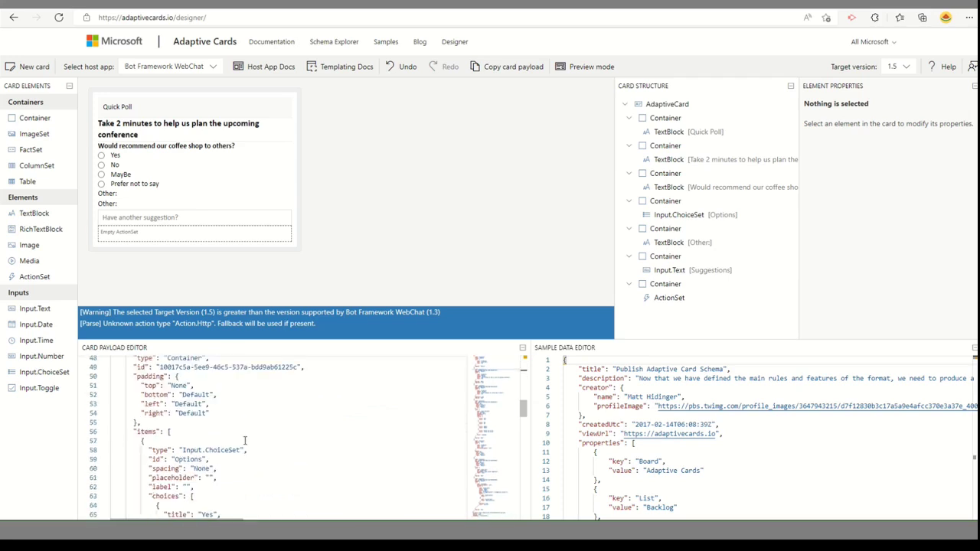
{"action": "scroll", "coordinate": [246, 439], "scroll_direction": "up", "scroll_amount": 11}
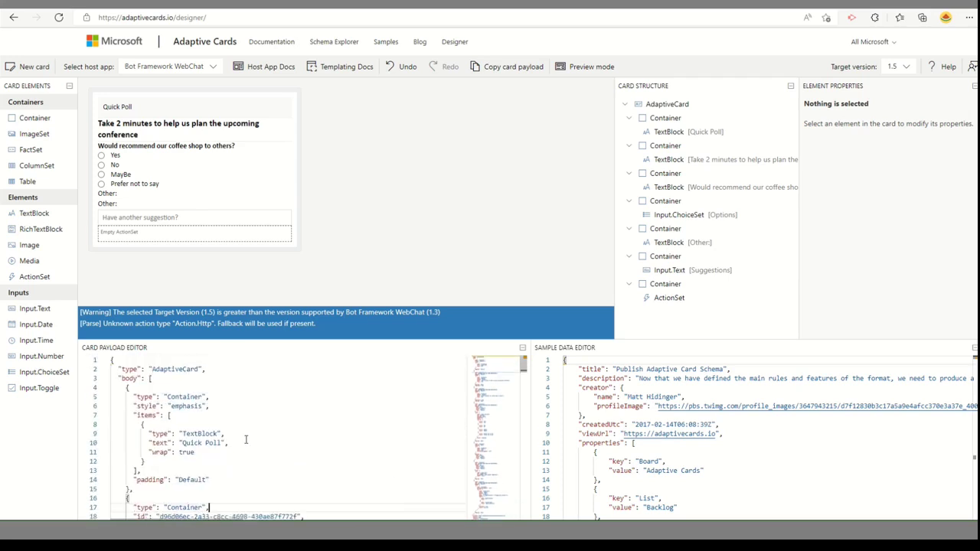
{"action": "scroll", "coordinate": [244, 441], "scroll_direction": "down", "scroll_amount": 4}
{"action": "scroll", "coordinate": [245, 440], "scroll_direction": "down", "scroll_amount": 19}
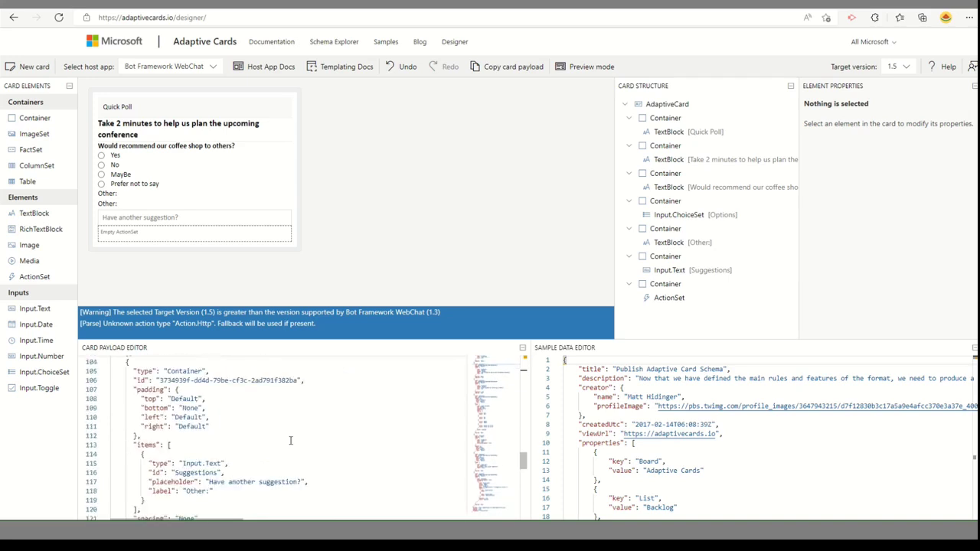
{"action": "scroll", "coordinate": [291, 441], "scroll_direction": "down", "scroll_amount": 3}
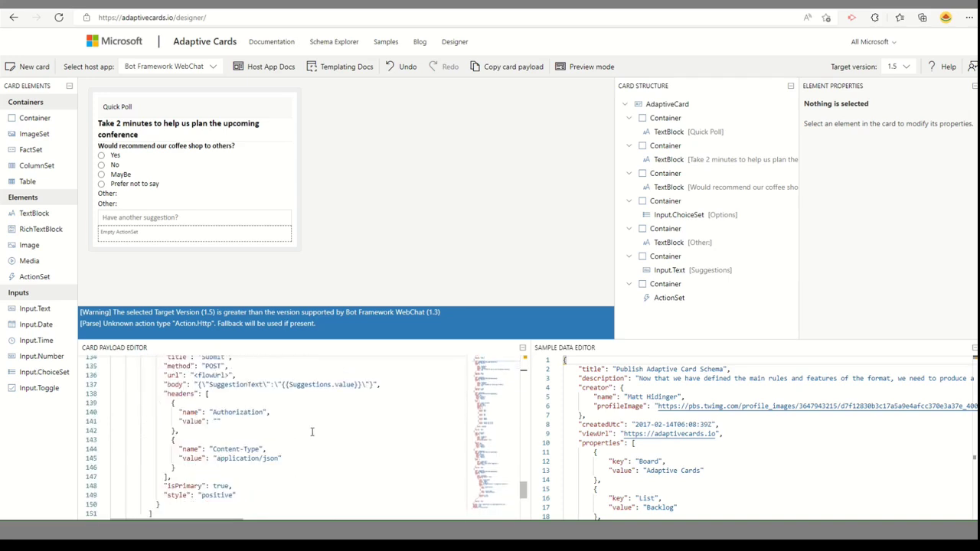
Mark the flowUrl placeholder in the Submit action, switch to Power Automate and open the Actionable Outlook Item flow for editing
{"action": "scroll", "coordinate": [312, 433], "scroll_direction": "up", "scroll_amount": 1}
{"action": "double_click", "coordinate": [201, 425]}
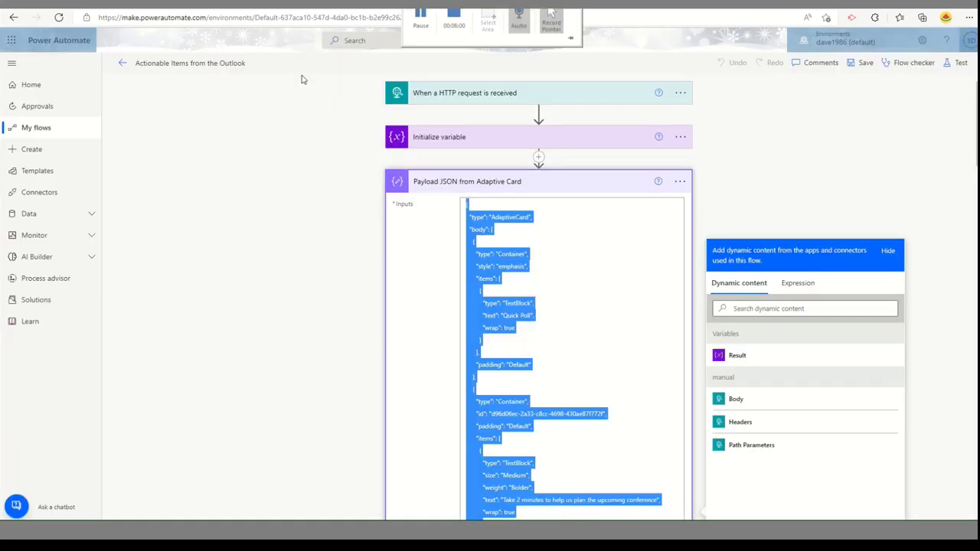
{"action": "left_click", "coordinate": [122, 63]}
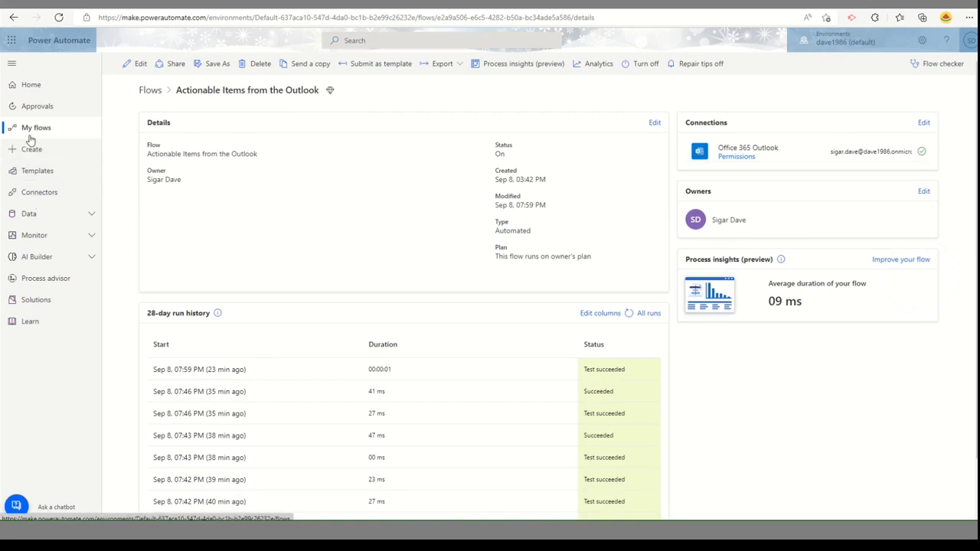
{"action": "left_click", "coordinate": [31, 138]}
{"action": "left_click", "coordinate": [229, 184]}
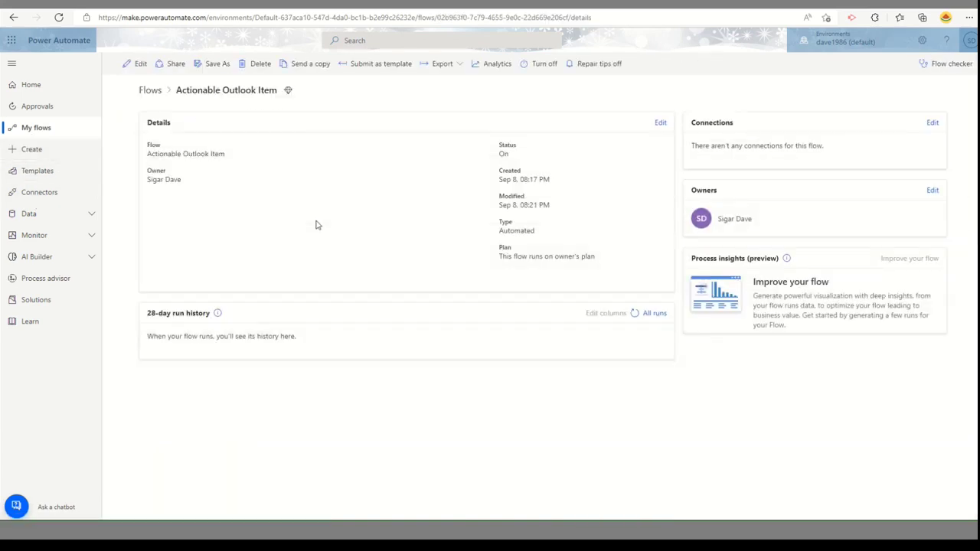
{"action": "left_click", "coordinate": [139, 66]}
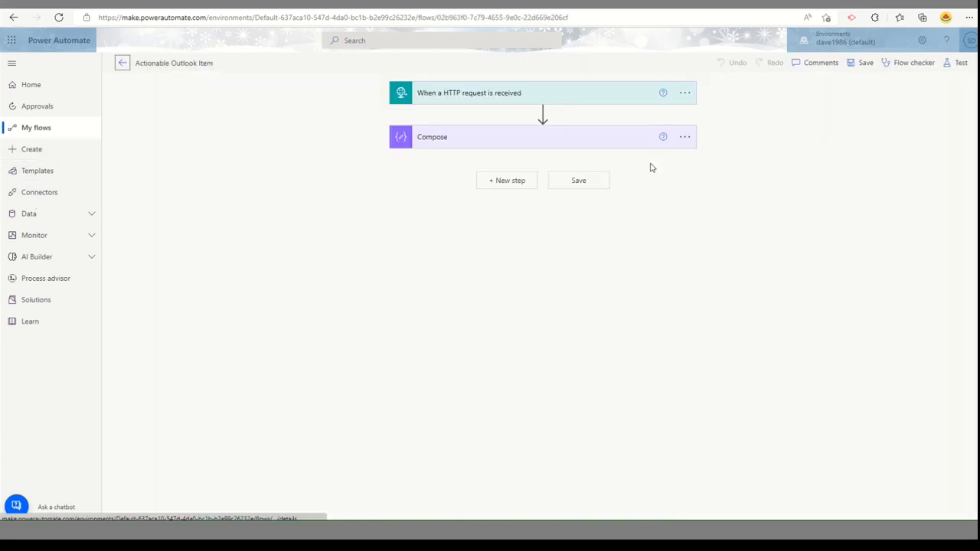
Copy the HTTP request trigger's HTTP POST URL and paste it over the <flowUrl> placeholder in the card's Submit action
{"action": "left_click", "coordinate": [684, 92]}
{"action": "left_click", "coordinate": [564, 102]}
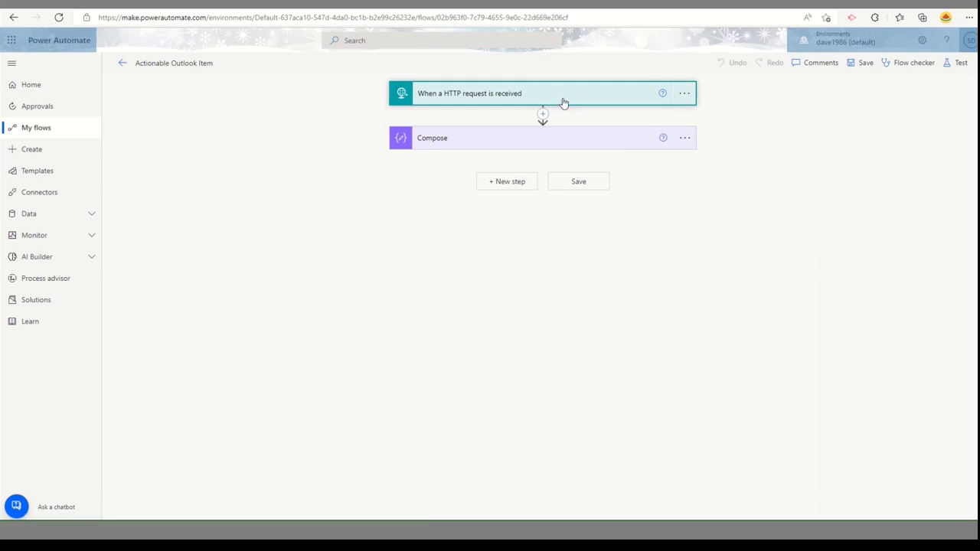
{"action": "left_click", "coordinate": [681, 119]}
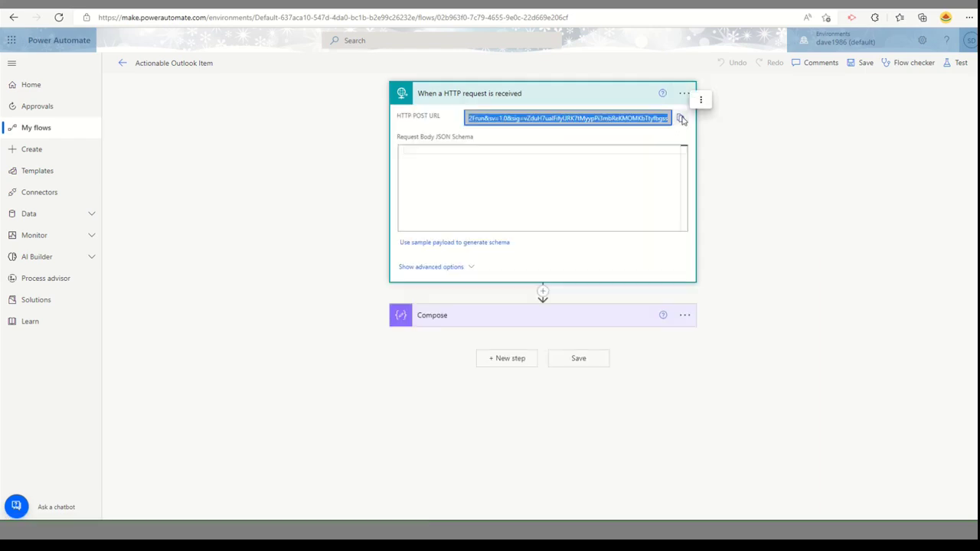
{"action": "key", "text": "alt+Tab"}
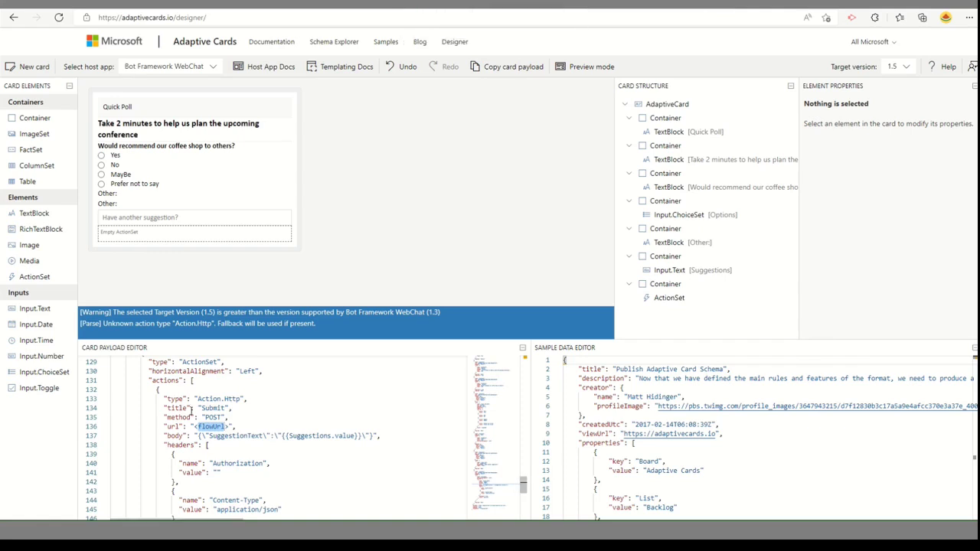
{"action": "left_click", "coordinate": [195, 426]}
{"action": "key", "text": "shift+Right"}
{"action": "key", "text": "shift+Right"}
{"action": "key", "text": "shift+Right"}
{"action": "key", "text": "shift+Right"}
{"action": "key", "text": "shift+Right"}
{"action": "key", "text": "shift+Right"}
{"action": "key", "text": "shift+Right"}
{"action": "key", "text": "shift+Right"}
{"action": "key", "text": "shift+Right"}
{"action": "key", "text": "shift+Right"}
{"action": "key", "text": "ctrl+v"}
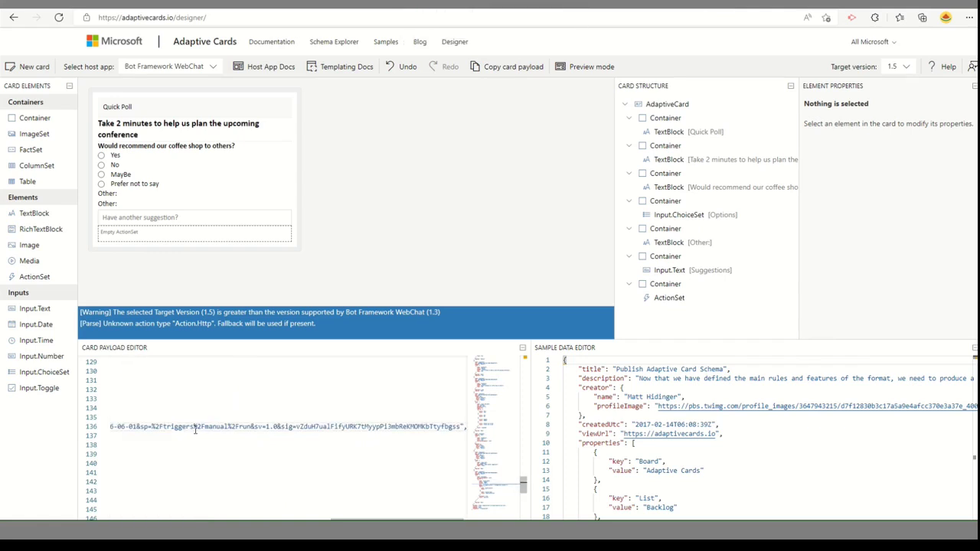
{"action": "key", "text": "Home"}
Copy the Provider Id from the Actionable Email Developer Dashboard and paste it over the <originatorId> placeholder in the card payload
{"action": "scroll", "coordinate": [207, 429], "scroll_direction": "down", "scroll_amount": 8}
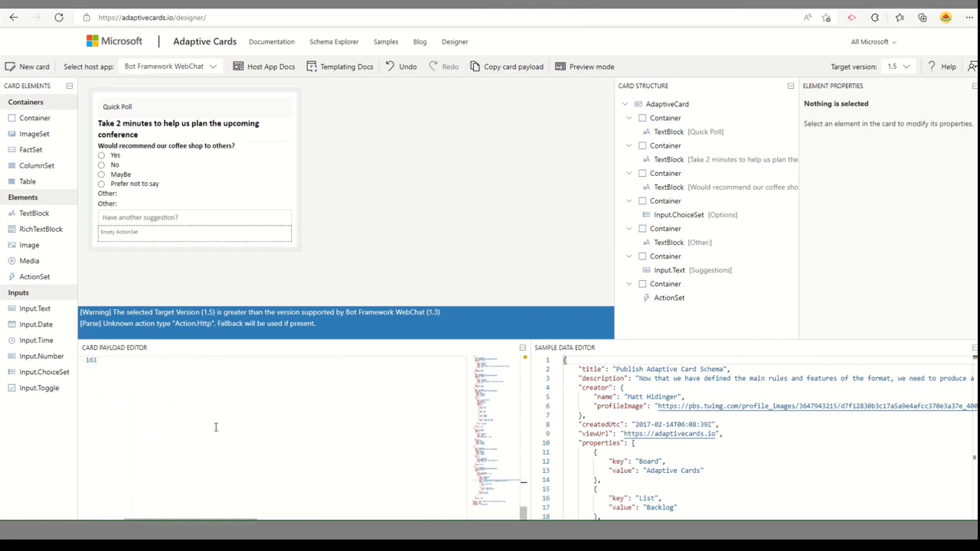
{"action": "scroll", "coordinate": [215, 427], "scroll_direction": "up", "scroll_amount": 5}
{"action": "left_click", "coordinate": [152, 480]}
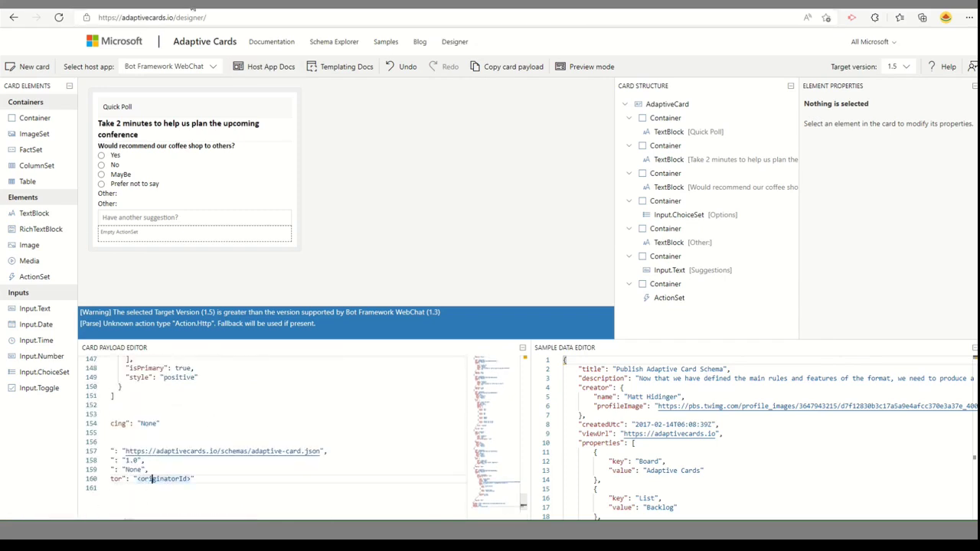
{"action": "key", "text": "ctrl+Tab"}
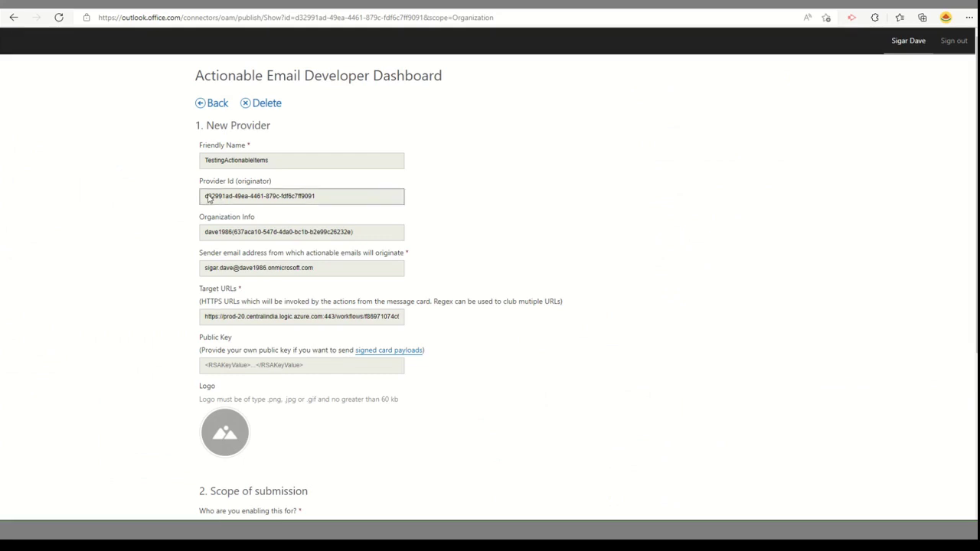
{"action": "left_click_drag", "start_coordinate": [205, 196], "coordinate": [351, 201]}
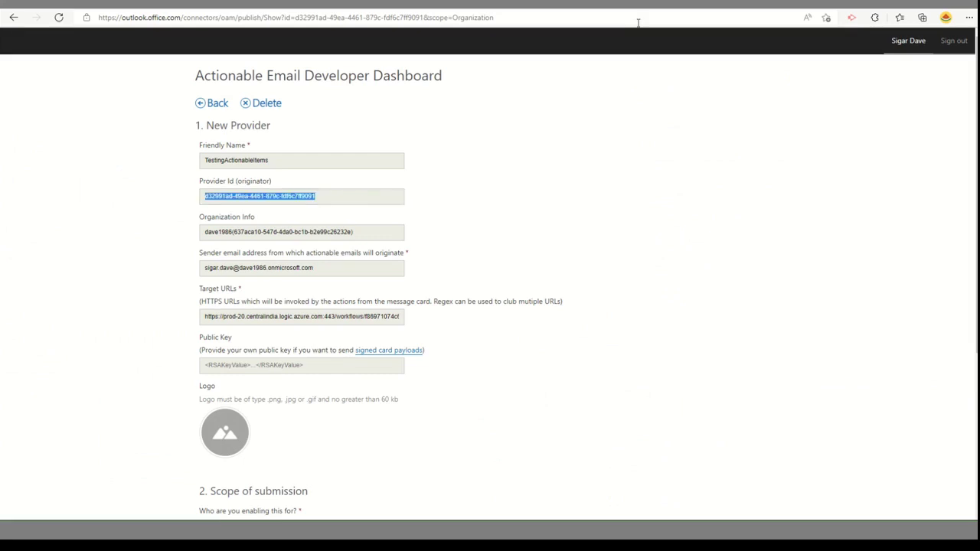
{"action": "key", "text": "ctrl+Tab"}
{"action": "scroll", "coordinate": [289, 414], "scroll_direction": "down", "scroll_amount": 2}
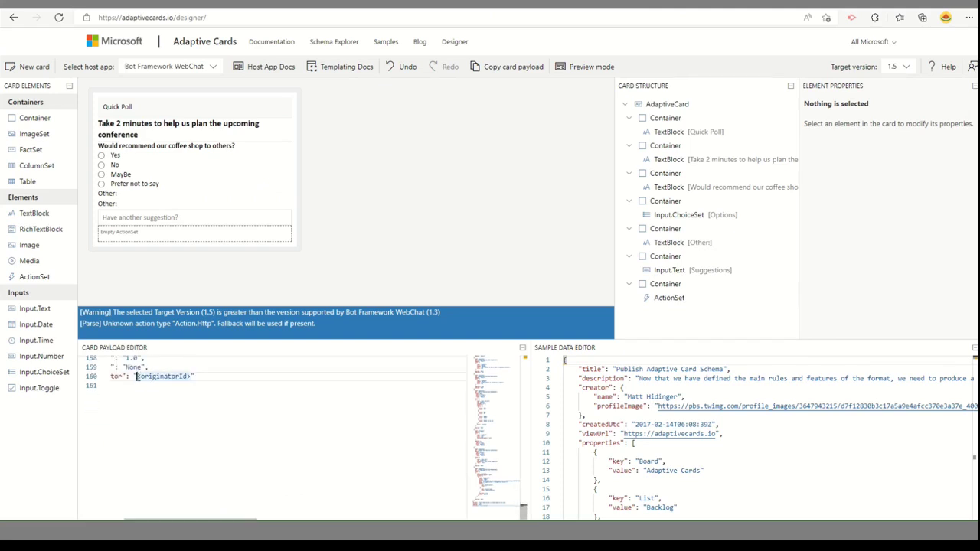
{"action": "key", "text": "ctrl+v"}
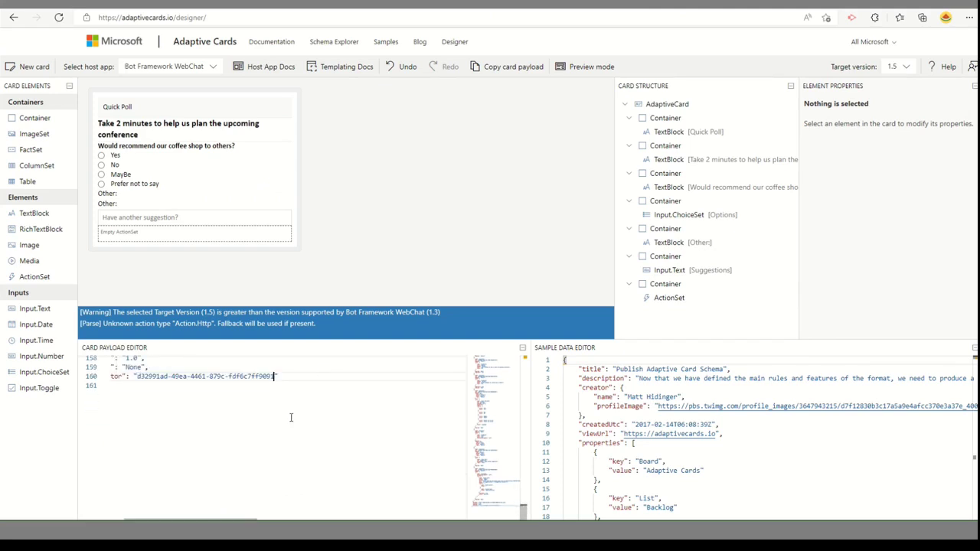
Copy the entire card payload, switch to Power Automate and paste it into the Compose action's Inputs in place of the Body token
{"action": "key", "text": "ctrl+a"}
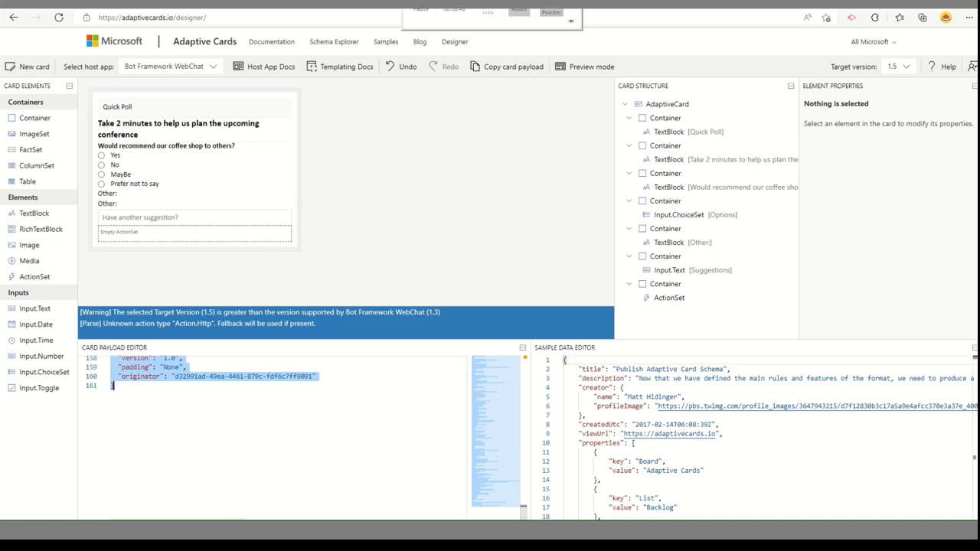
{"action": "left_click", "coordinate": [460, 4]}
{"action": "left_click", "coordinate": [484, 324]}
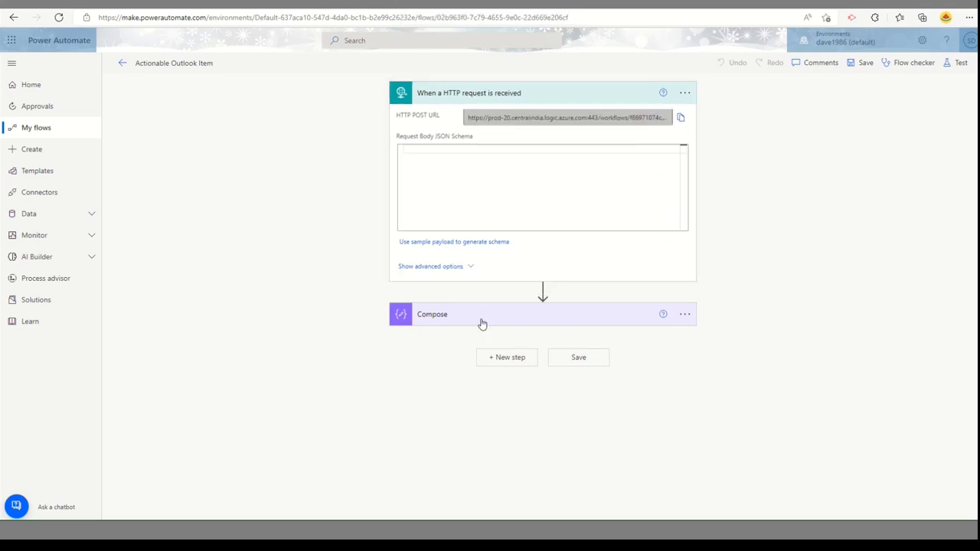
{"action": "left_click", "coordinate": [534, 337]}
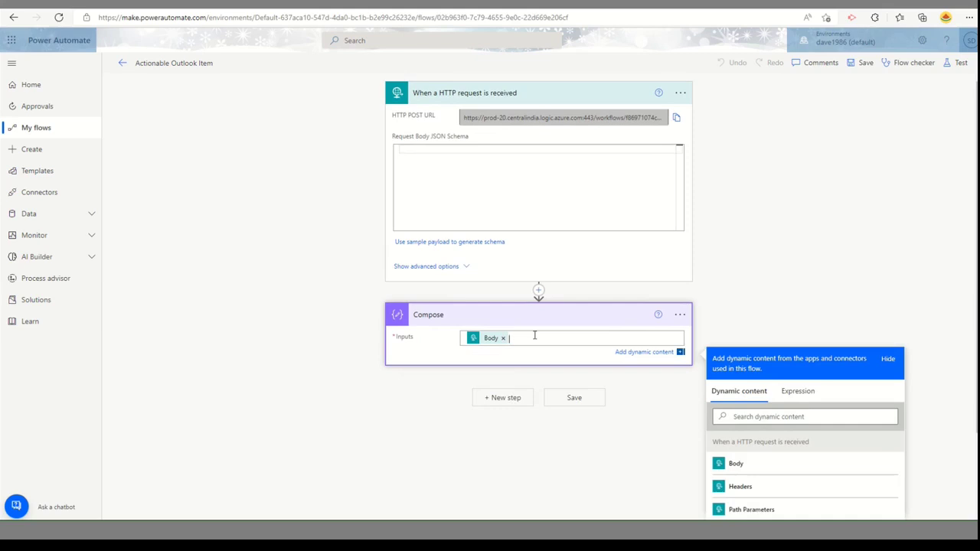
{"action": "key", "text": "BackSpace"}
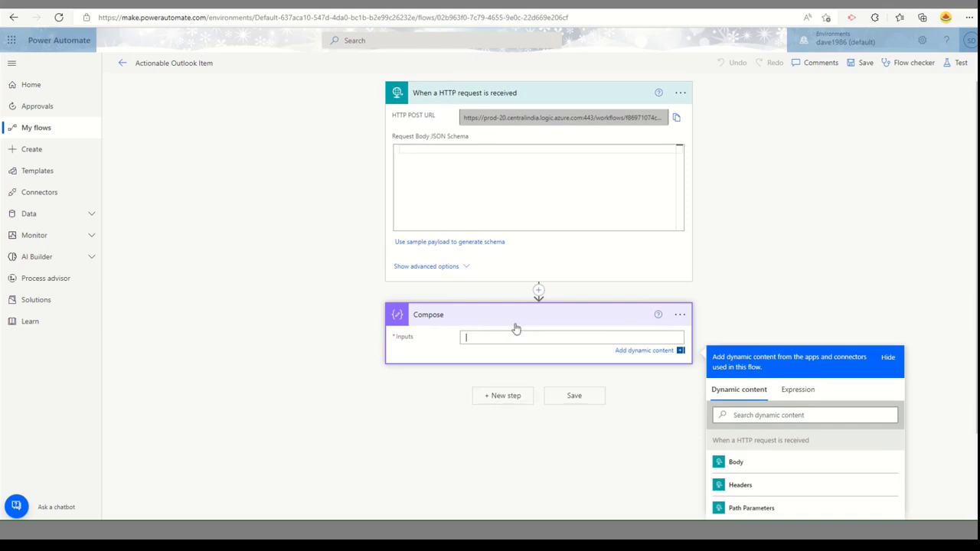
{"action": "key", "text": "ctrl+v"}
{"action": "scroll", "coordinate": [559, 370], "scroll_direction": "up", "scroll_amount": 15}
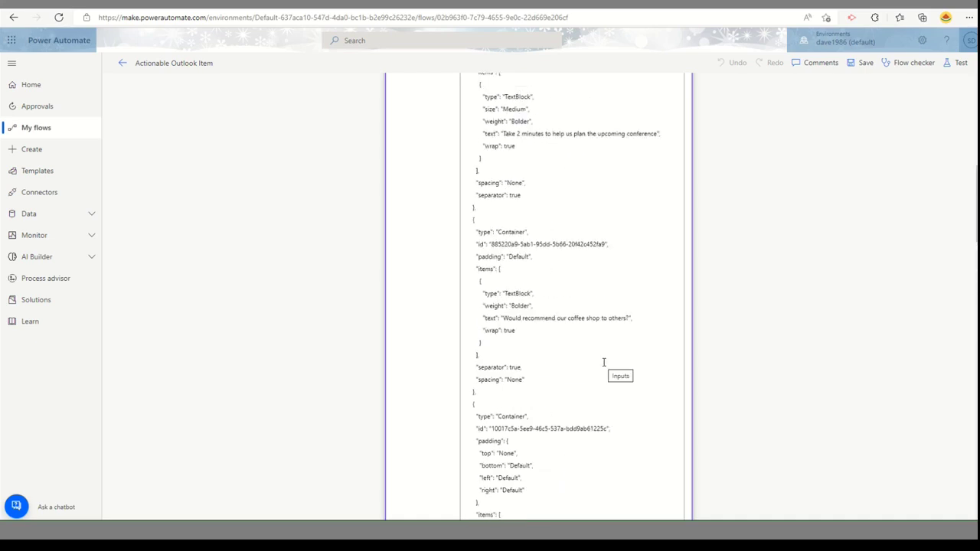
{"action": "scroll", "coordinate": [603, 362], "scroll_direction": "down", "scroll_amount": 15}
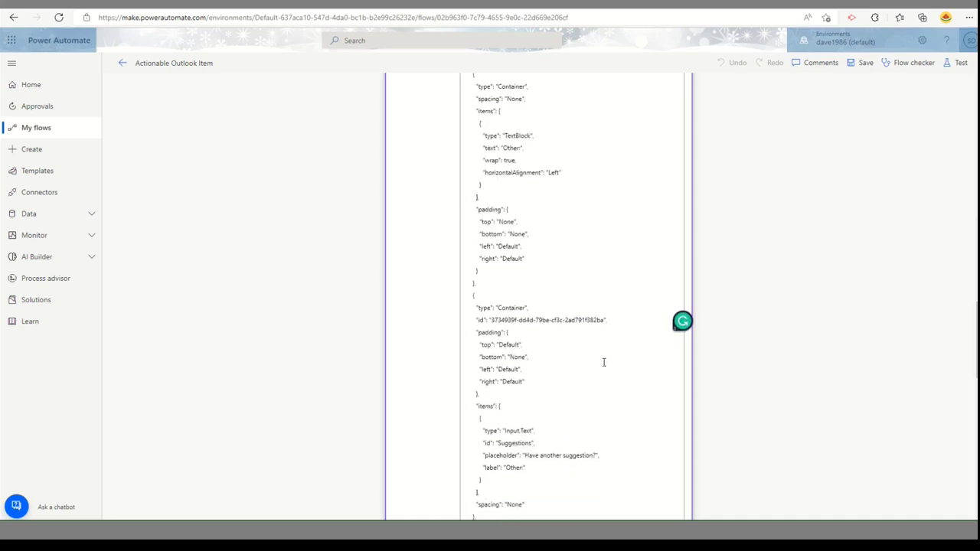
{"action": "scroll", "coordinate": [602, 386], "scroll_direction": "down", "scroll_amount": 5}
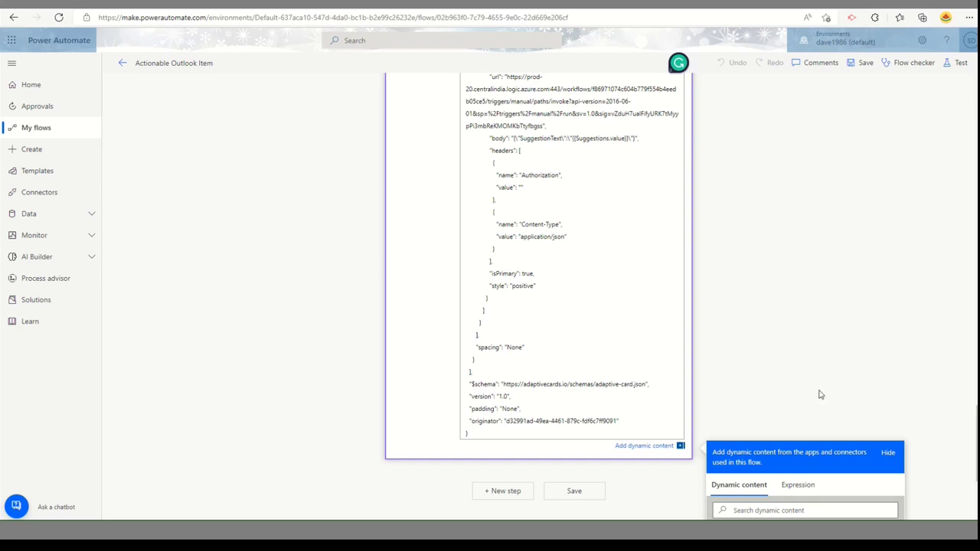
Add a second Compose data operation after the existing Compose action
{"action": "left_click", "coordinate": [501, 491]}
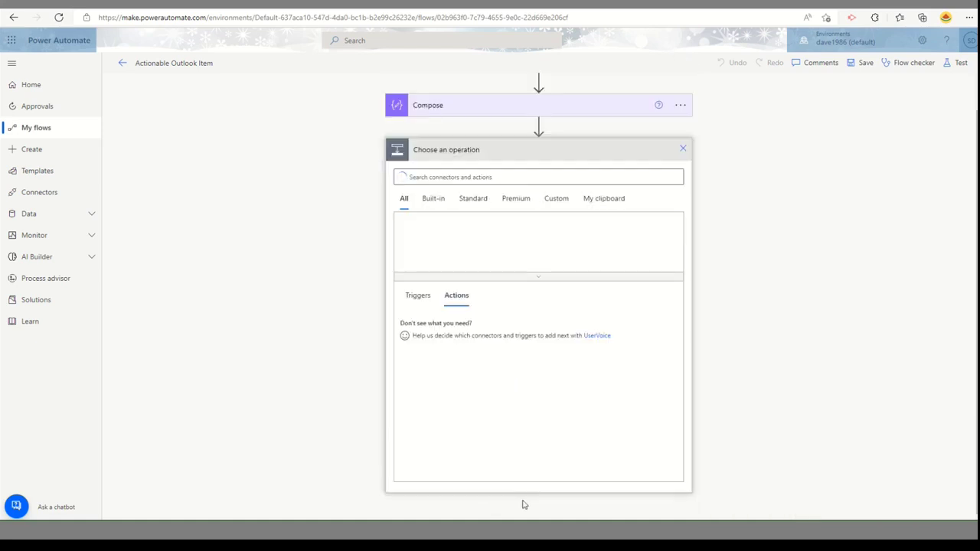
{"action": "type", "text": "compose"}
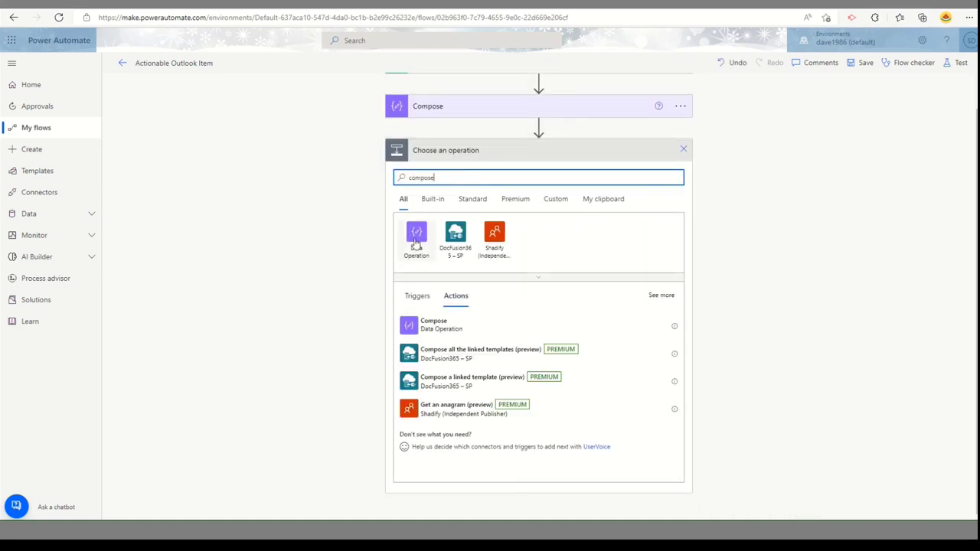
{"action": "left_click", "coordinate": [452, 328]}
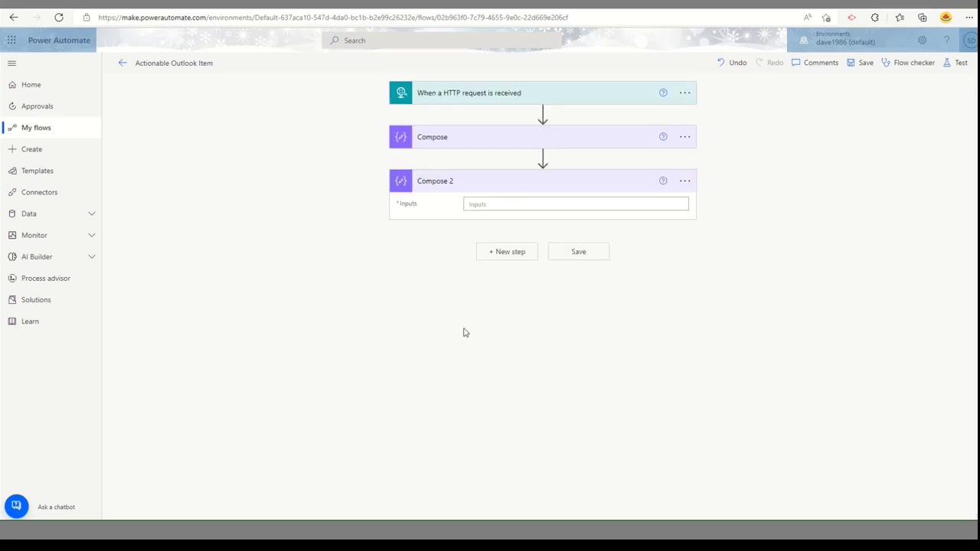
Fill the Compose 2 Inputs with a <script type="application/adaptivecard+json"> tag that wraps the first Compose action's Outputs
{"action": "left_click", "coordinate": [492, 204]}
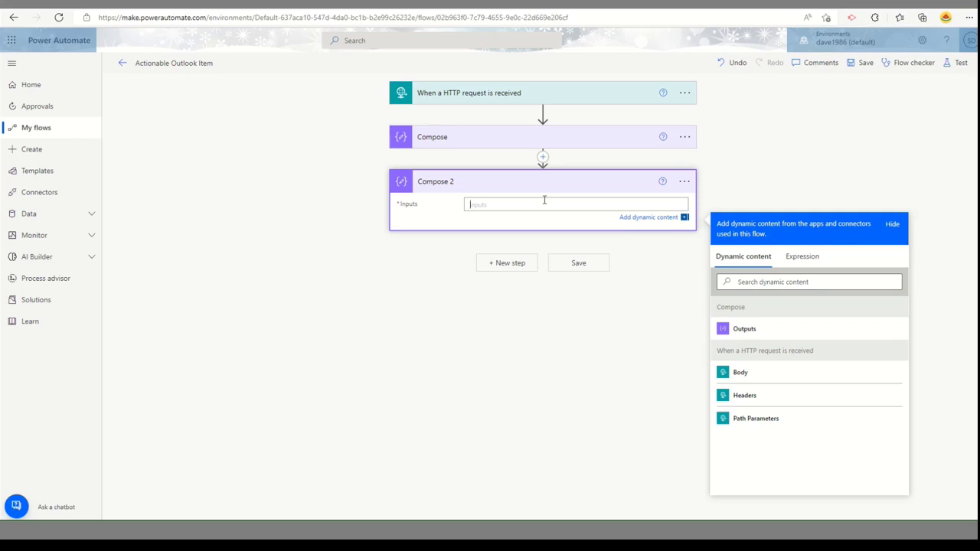
{"action": "key", "text": "ctrl+v"}
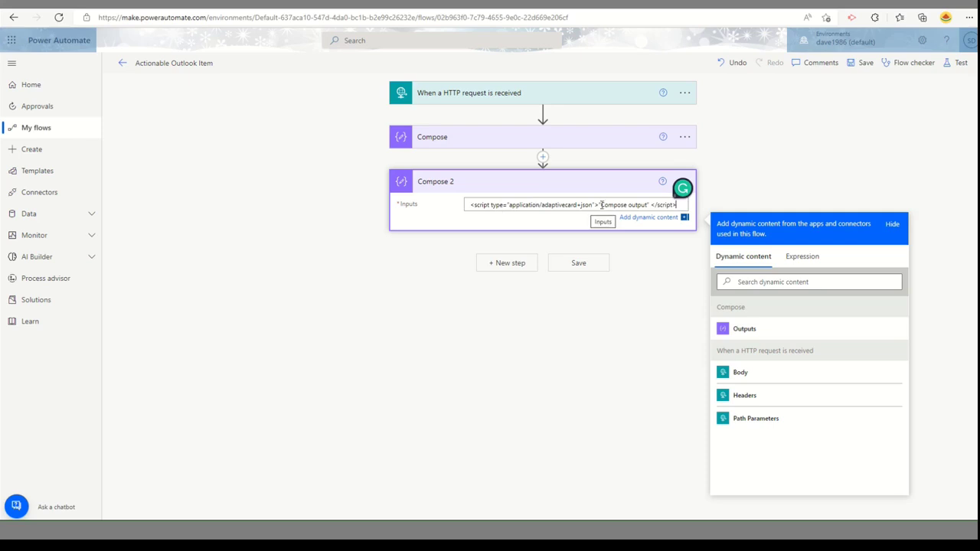
{"action": "left_click_drag", "start_coordinate": [599, 205], "coordinate": [651, 205]}
{"action": "left_click", "coordinate": [743, 332]}
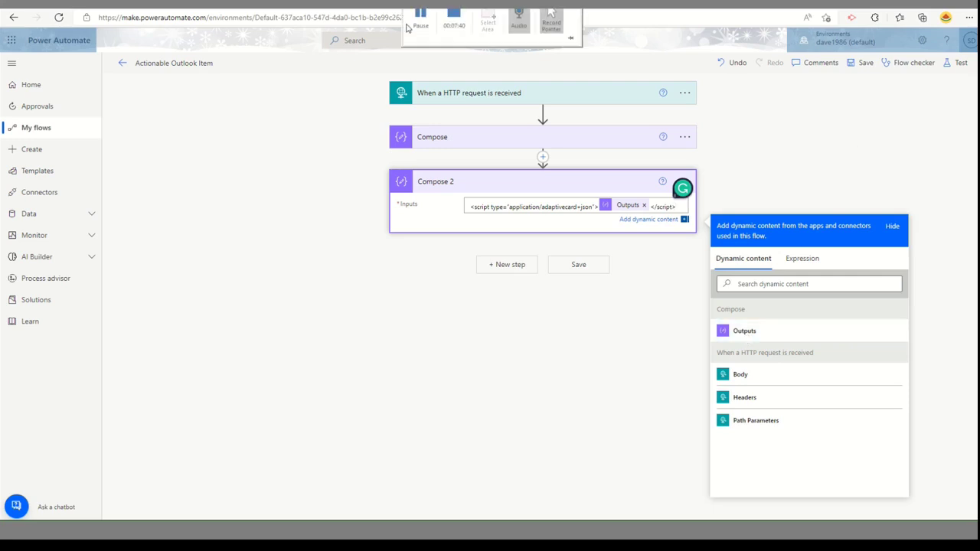
{"action": "left_click", "coordinate": [421, 18]}
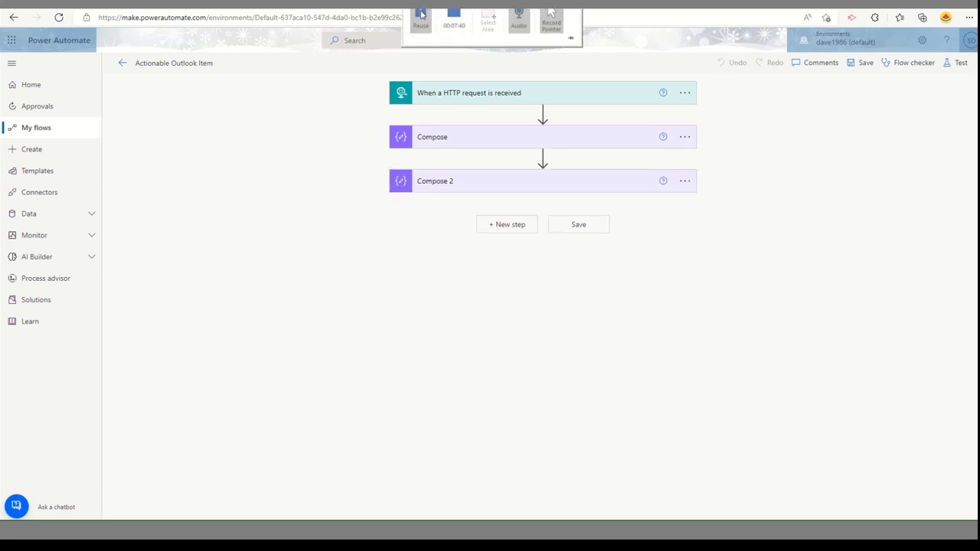
Replace the Compose 2 Inputs with the copied HTML markup containing html, head, a utf-8 Content-Type meta tag and the adaptivecard+json script
{"action": "left_click", "coordinate": [503, 177]}
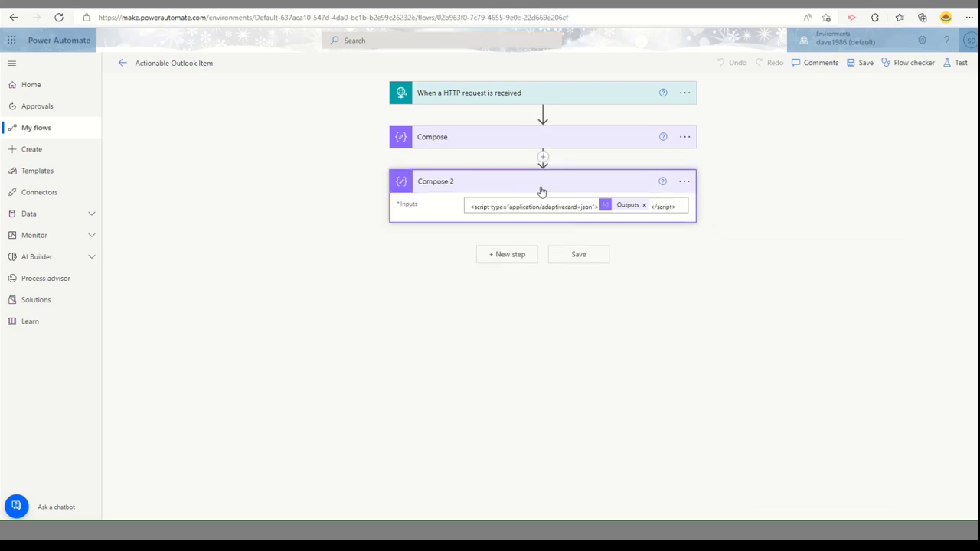
{"action": "left_click", "coordinate": [553, 207]}
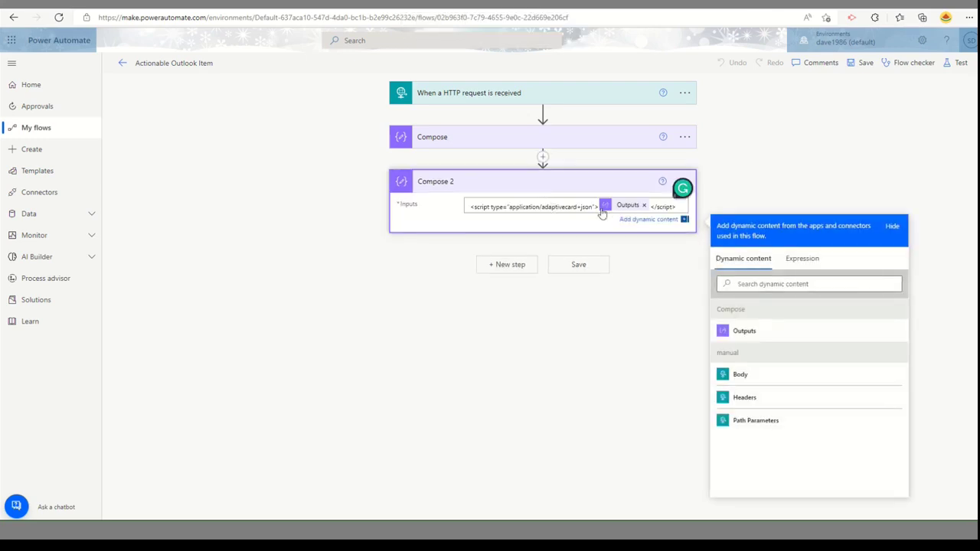
{"action": "left_click_drag", "start_coordinate": [671, 204], "coordinate": [431, 206]}
{"action": "key", "text": "ctrl+v"}
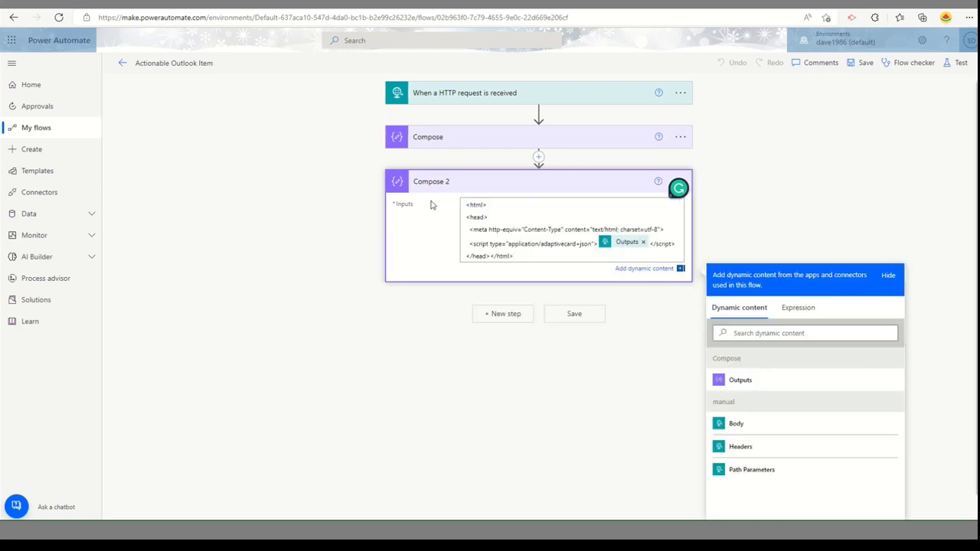
Swap the pasted Outputs token for the first Compose action's Outputs inside the script tag, followed by the closing script, head and html tags
{"action": "left_click", "coordinate": [646, 248]}
{"action": "left_click", "coordinate": [743, 355]}
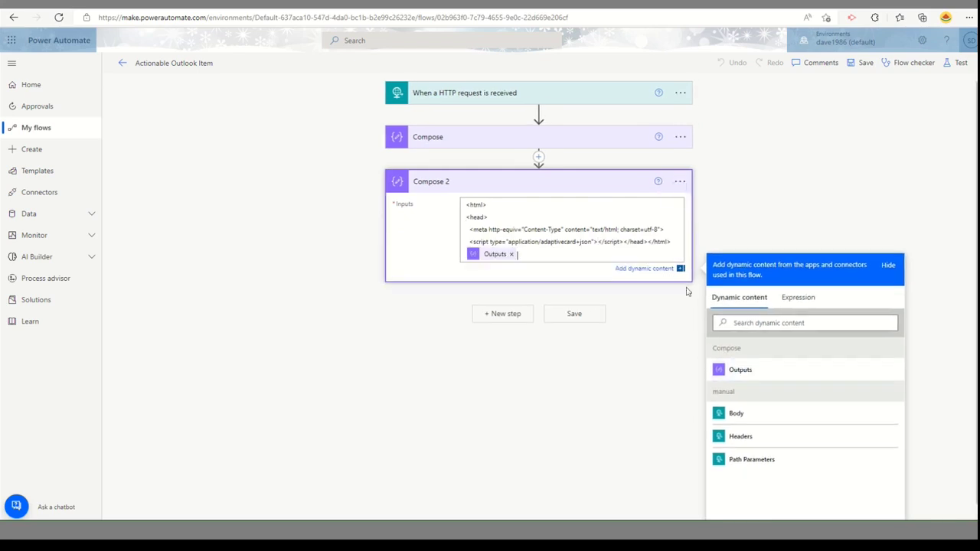
{"action": "left_click_drag", "start_coordinate": [520, 253], "coordinate": [604, 242]}
{"action": "left_click", "coordinate": [655, 244]}
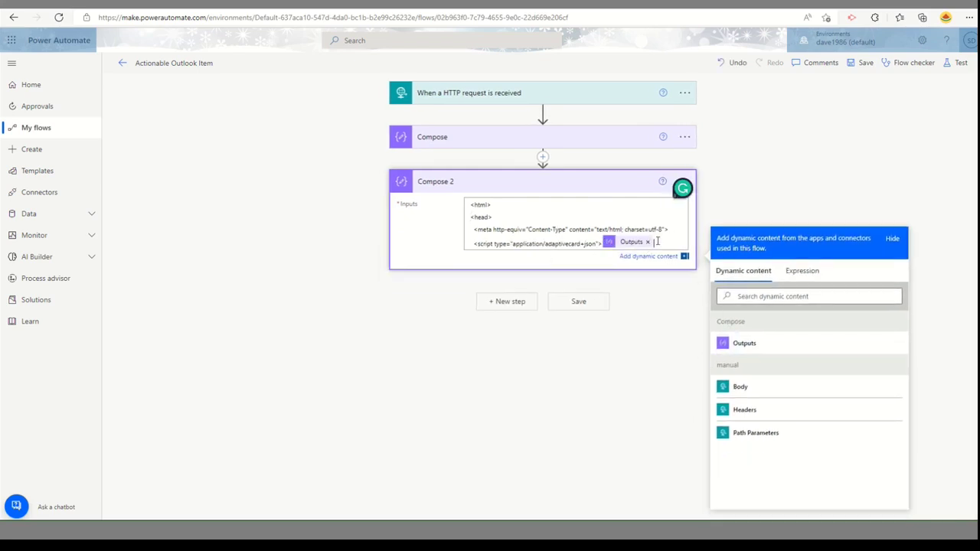
{"action": "key", "text": "ctrl+v"}
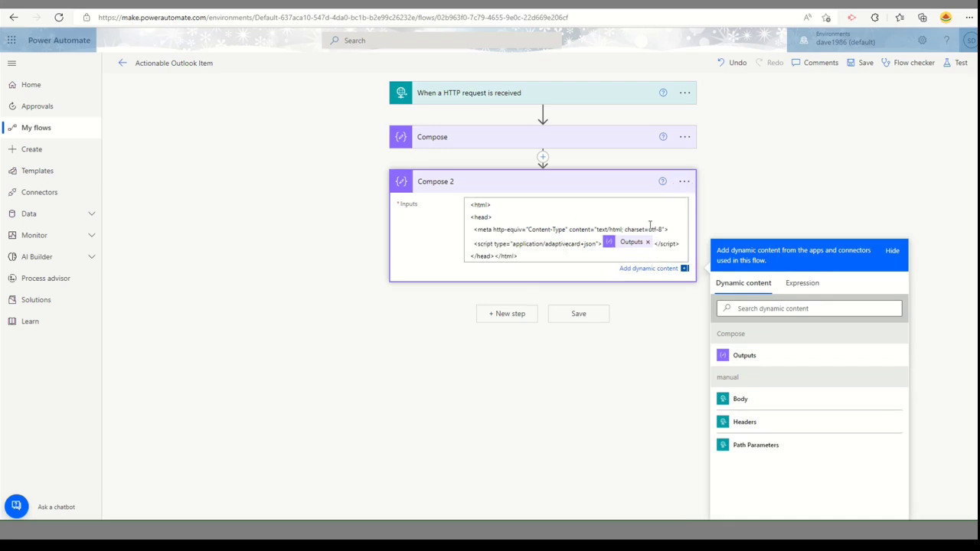
{"action": "left_click_drag", "start_coordinate": [668, 230], "coordinate": [425, 211]}
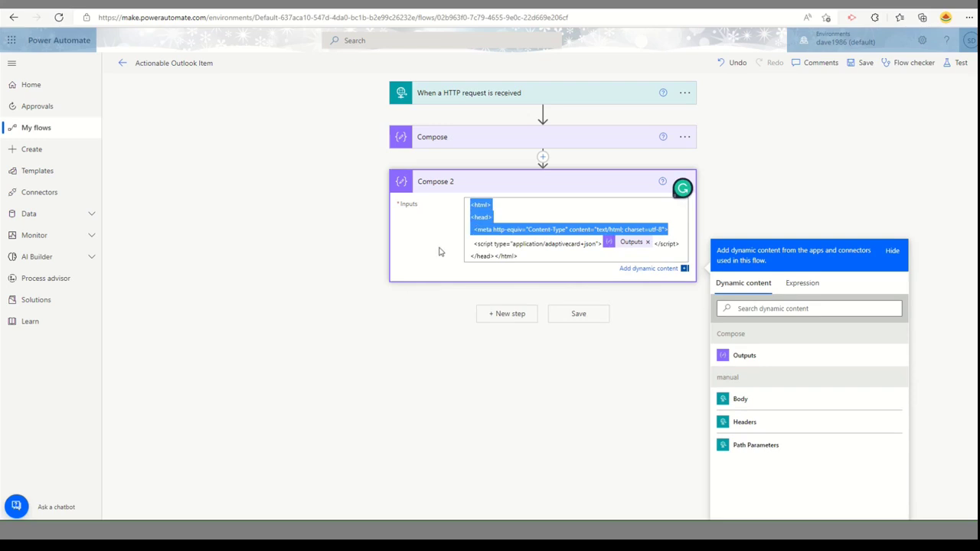
Add an Office 365 Outlook Send an email (V2) action after Compose 2
{"action": "left_click", "coordinate": [509, 314]}
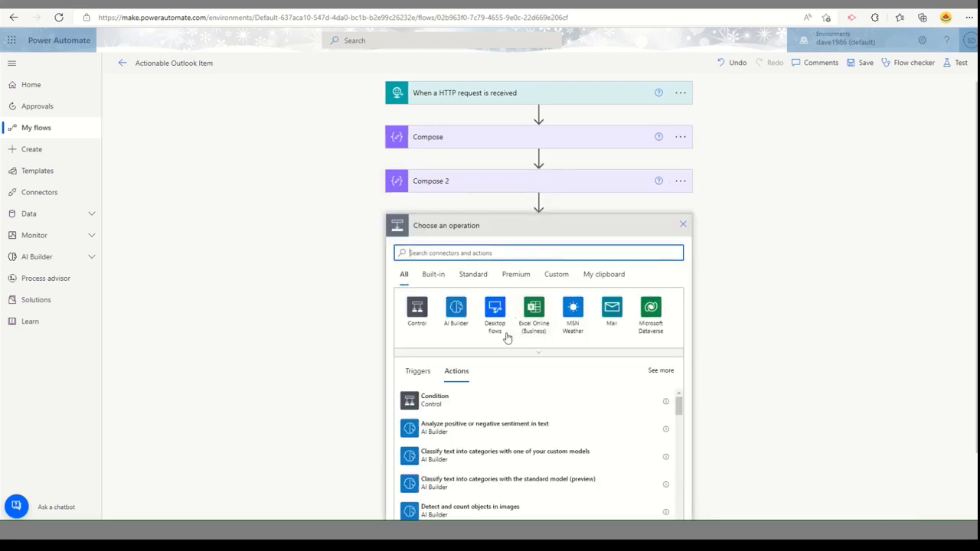
{"action": "type", "text": "se"}
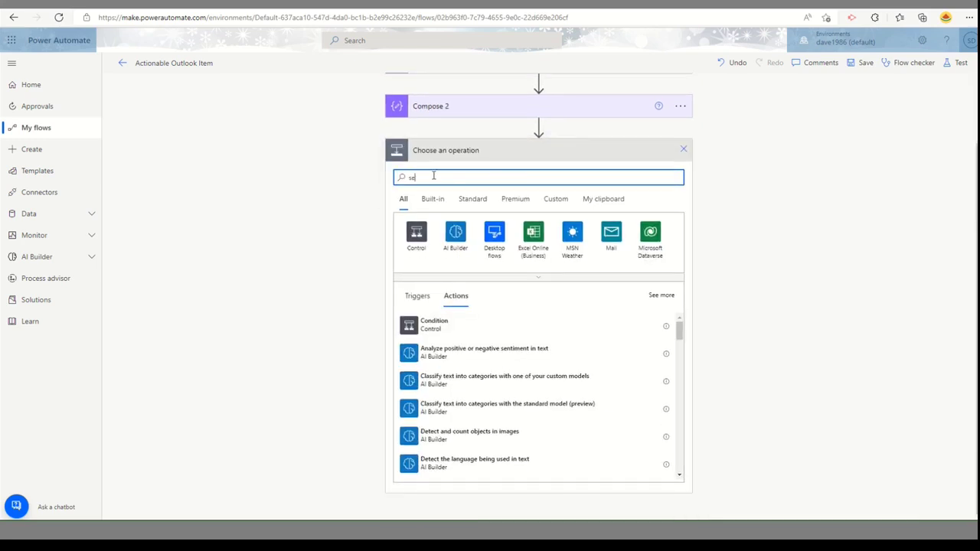
{"action": "type", "text": "nd an"}
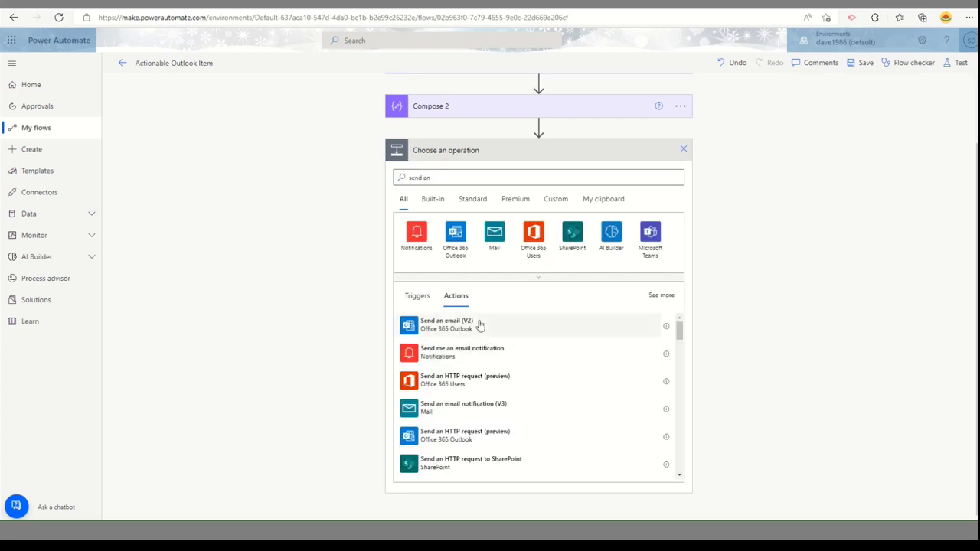
{"action": "left_click", "coordinate": [480, 325]}
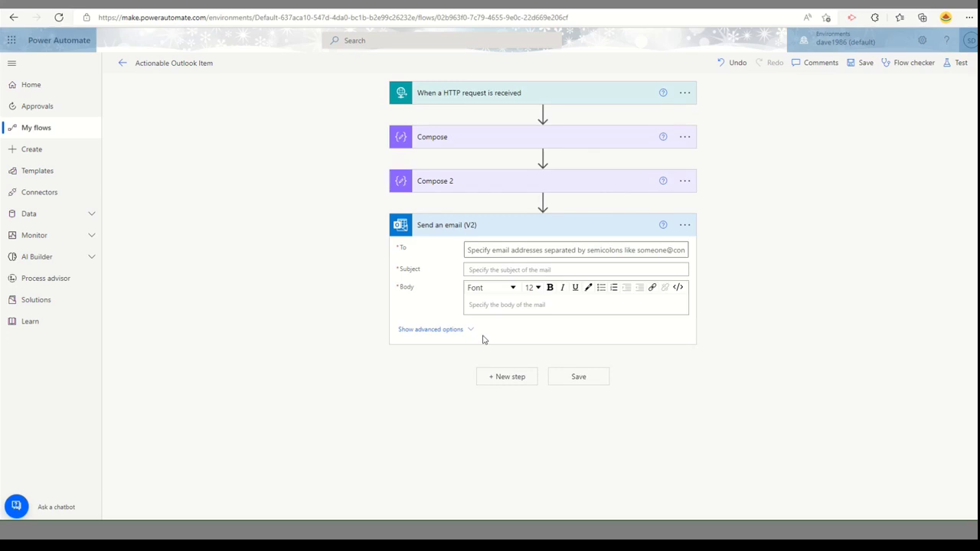
Choose the suggested colleague as the email's recipient and set the subject to "Testing Actionable Outlook Adaptive cards"
{"action": "left_click", "coordinate": [503, 250]}
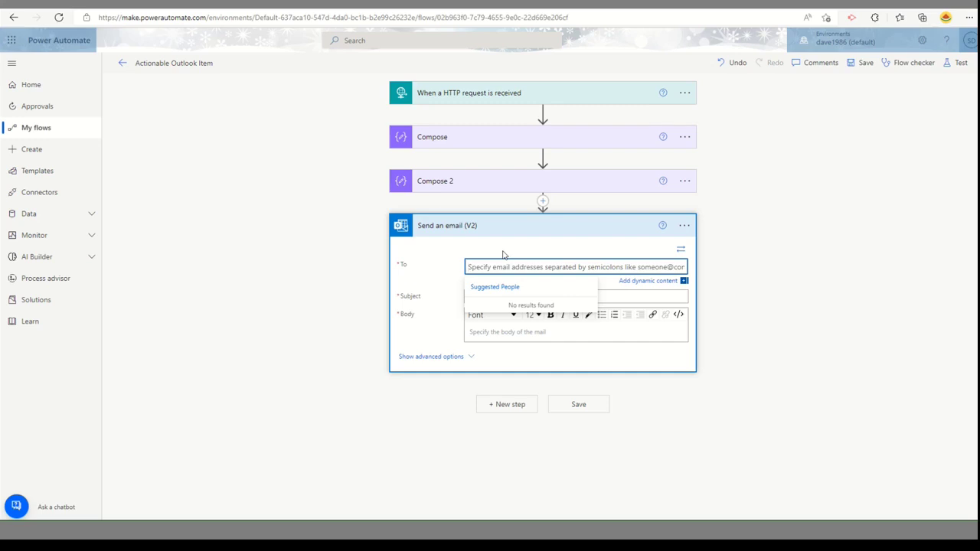
{"action": "type", "text": "pratik"}
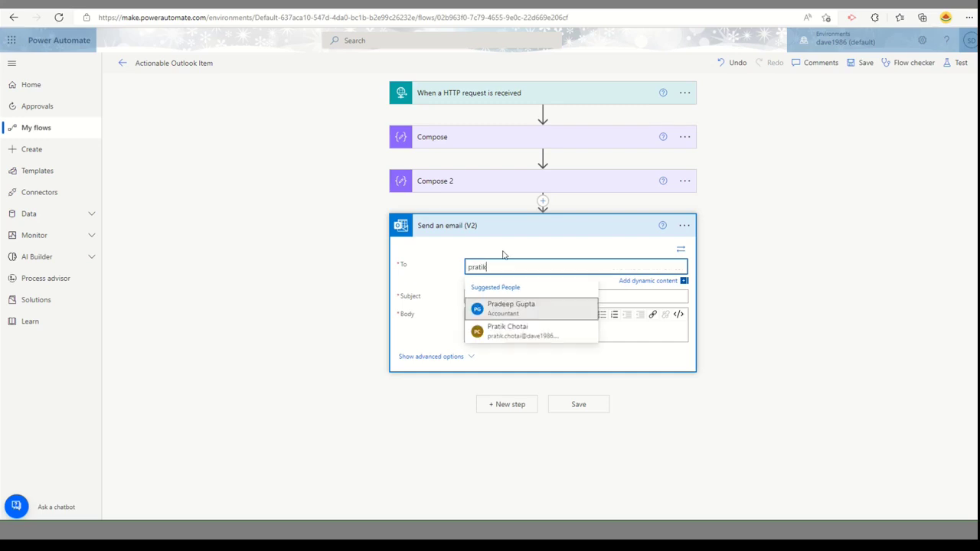
{"action": "left_click", "coordinate": [510, 309]}
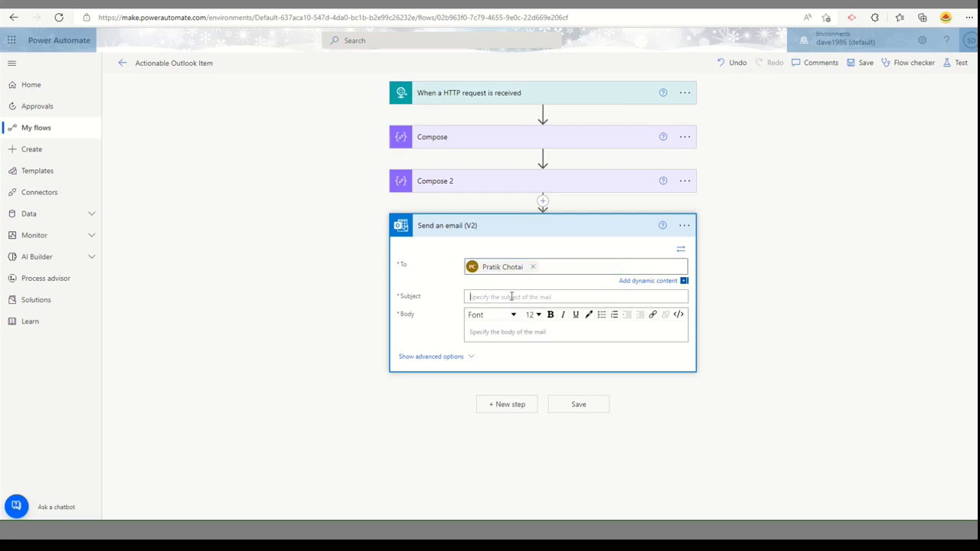
{"action": "left_click", "coordinate": [514, 295]}
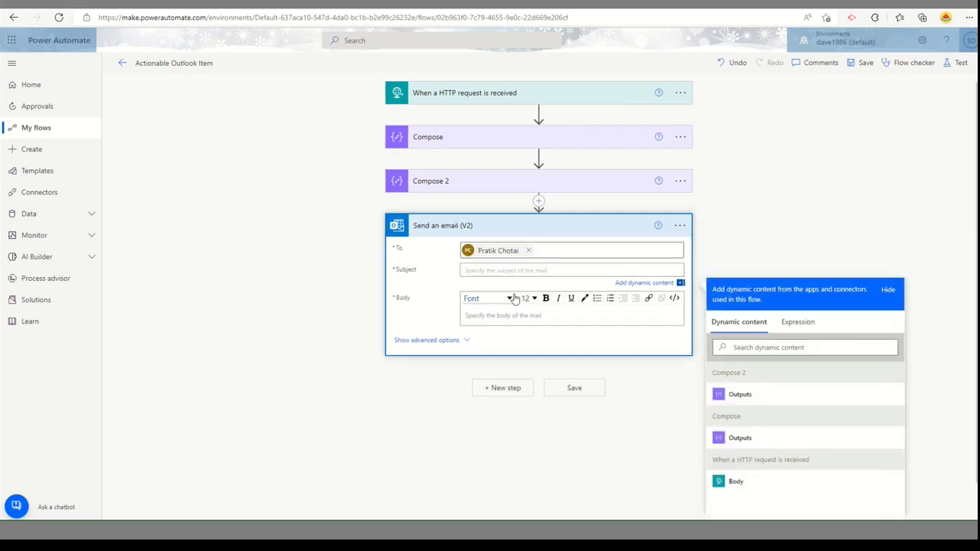
{"action": "type", "text": "Testi"}
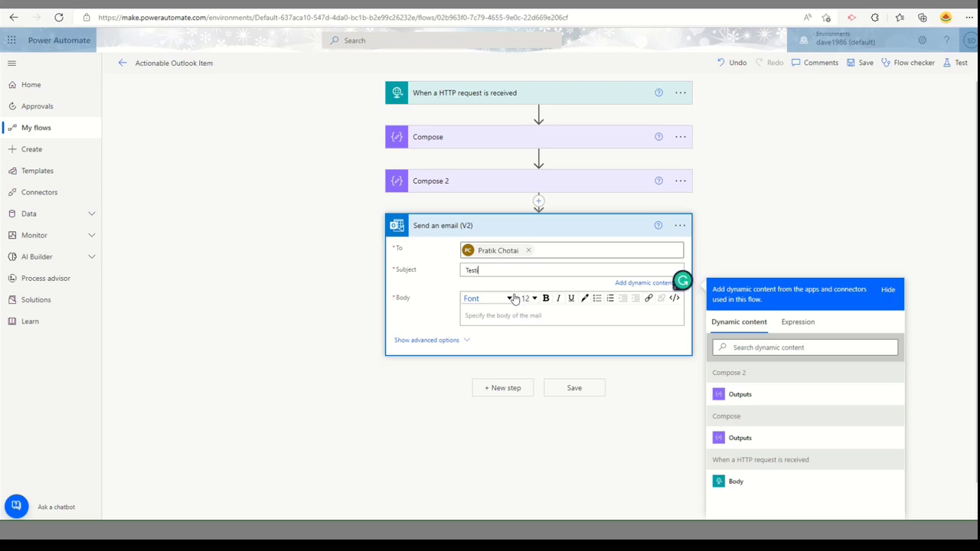
{"action": "type", "text": "ng Actionable Outlook A"}
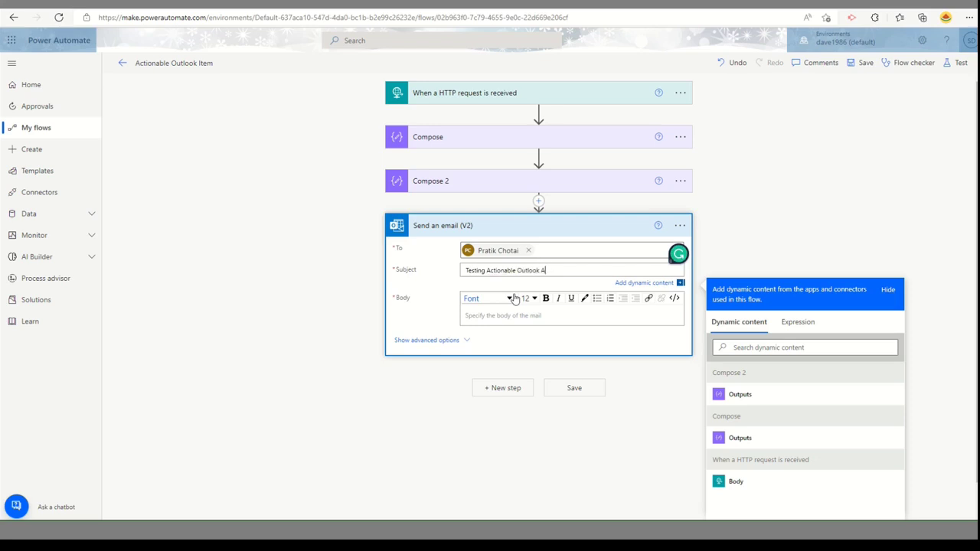
{"action": "type", "text": "daptive cas"}
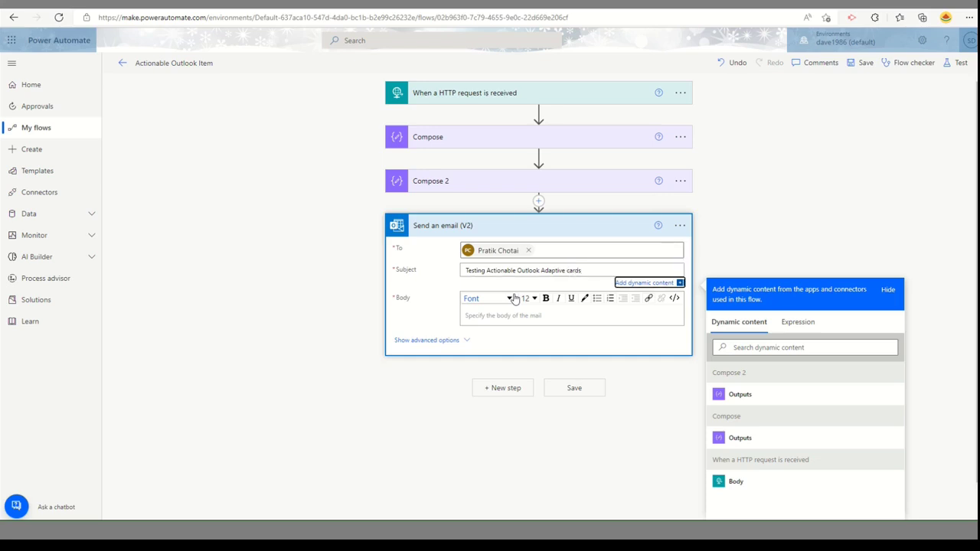
Switch the email body to HTML code view and clear its default <p><br></p> markup
{"action": "left_click", "coordinate": [519, 315]}
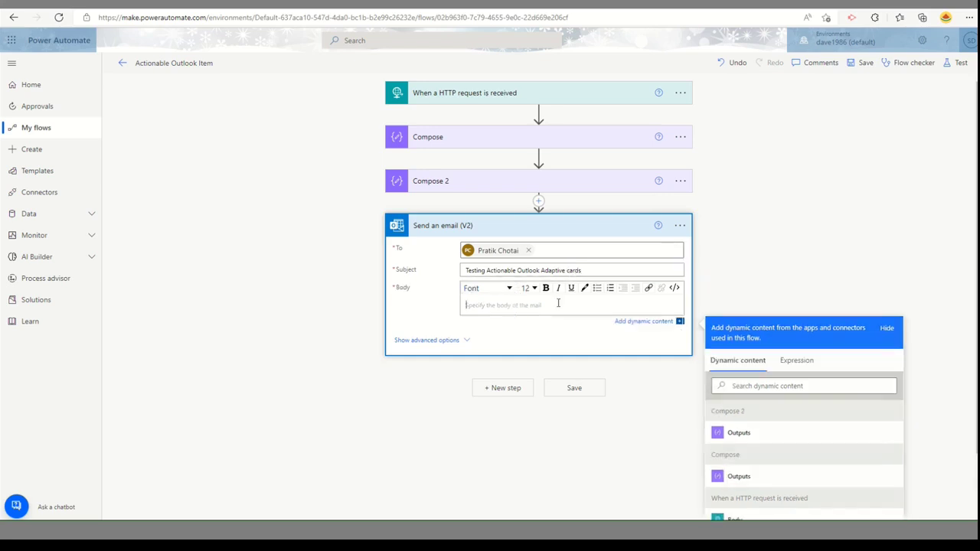
{"action": "left_click", "coordinate": [676, 289]}
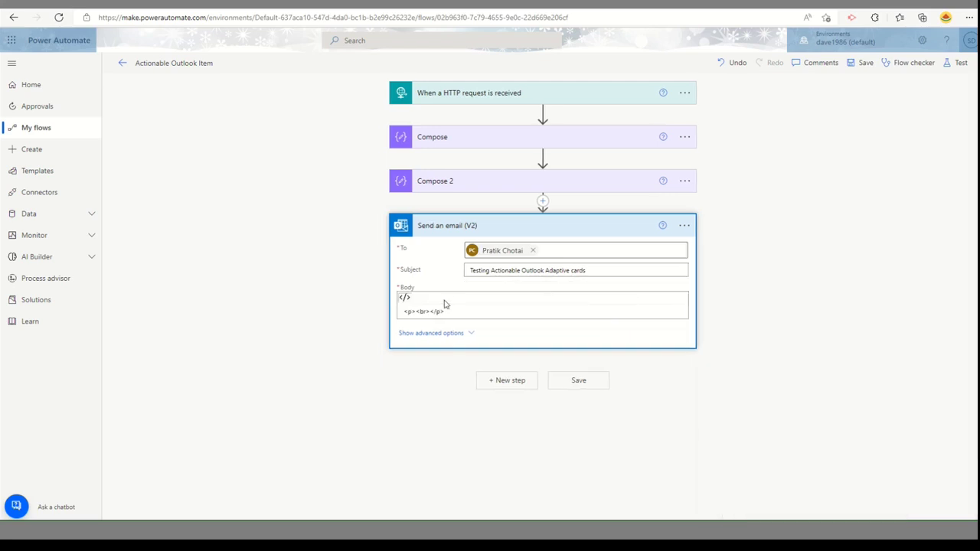
{"action": "left_click_drag", "start_coordinate": [437, 311], "coordinate": [388, 317]}
{"action": "key", "text": "BackSpace"}
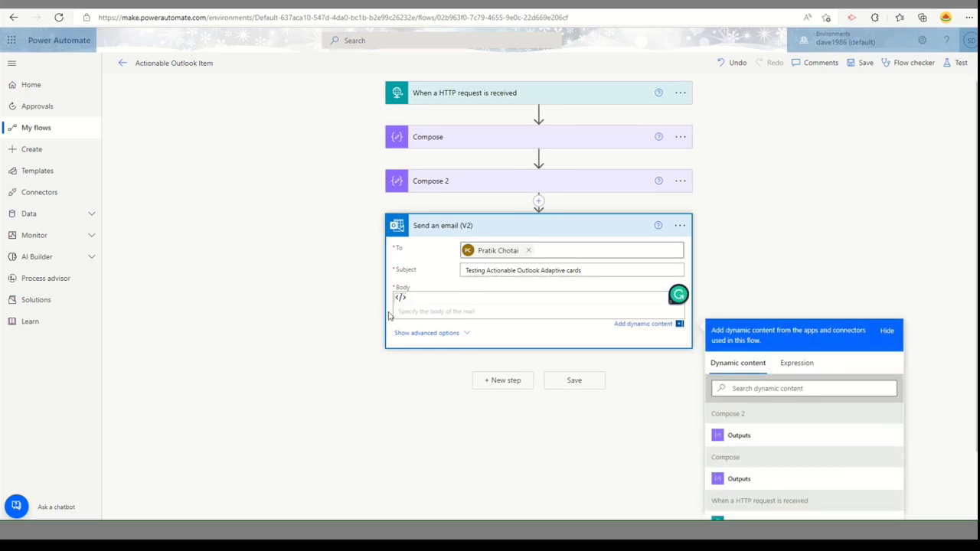
Insert Compose 2's Outputs as the email body and save the flow
{"action": "left_click", "coordinate": [763, 436]}
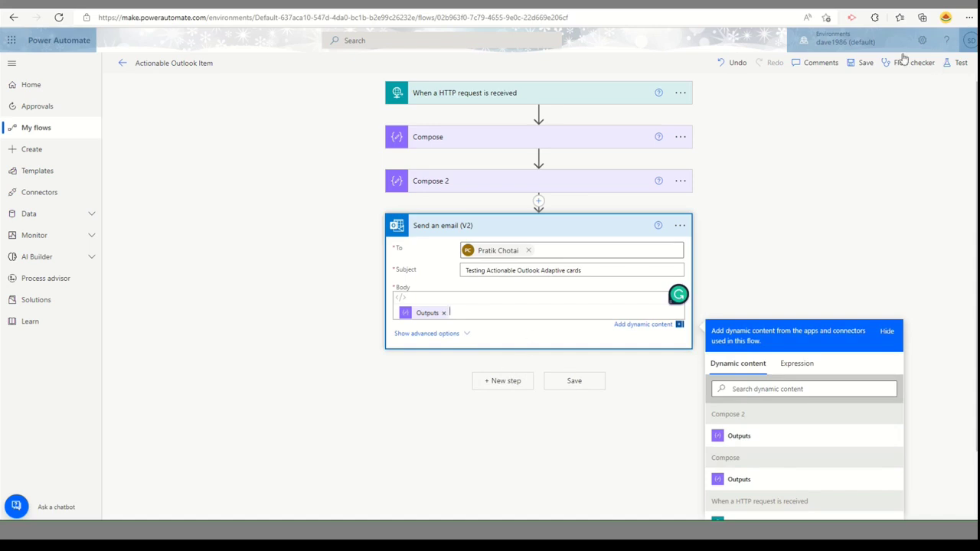
{"action": "left_click", "coordinate": [855, 64]}
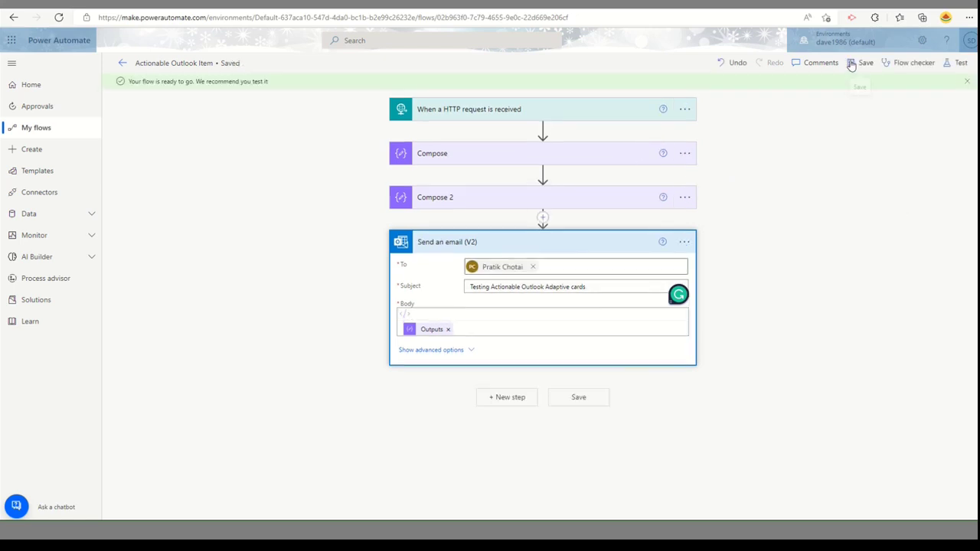
{"action": "left_click", "coordinate": [962, 63]}
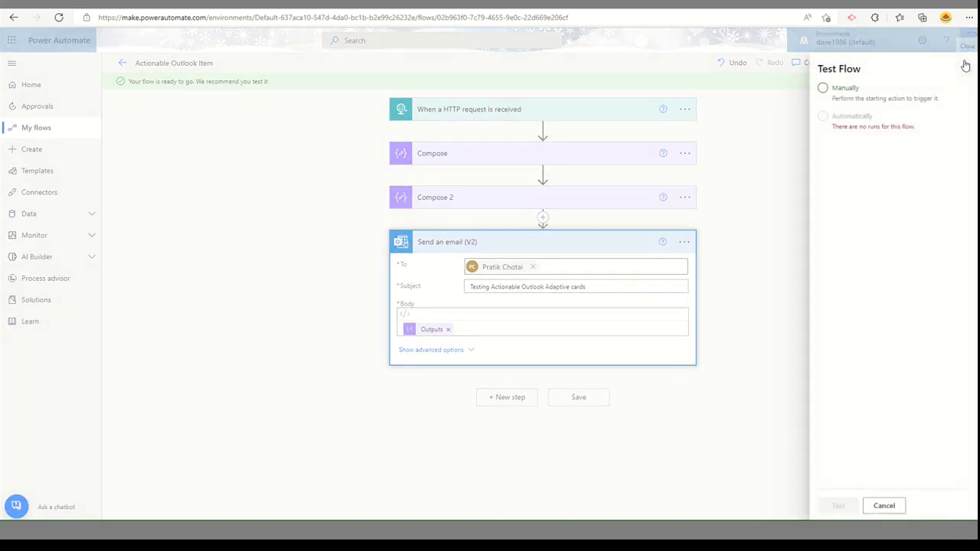
{"action": "left_click", "coordinate": [837, 88]}
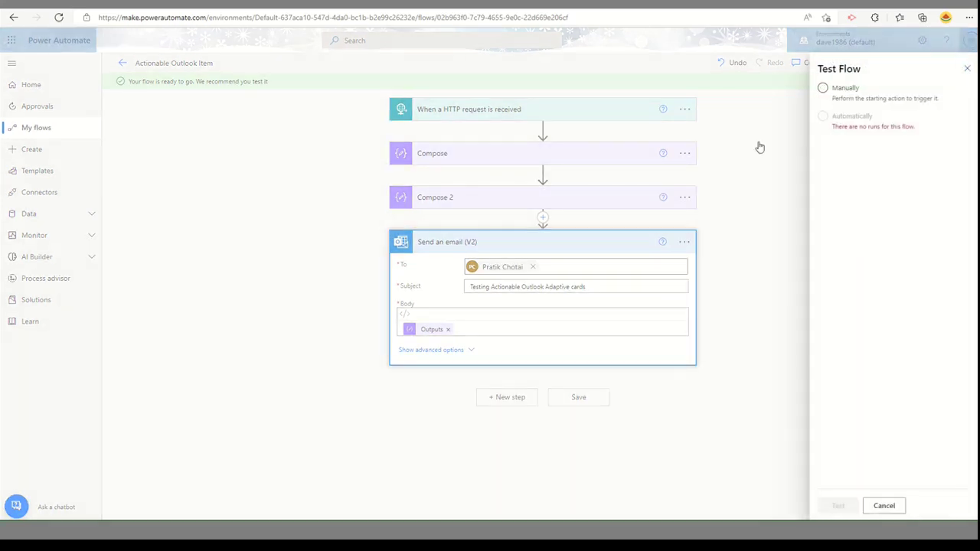
{"action": "left_click", "coordinate": [968, 71]}
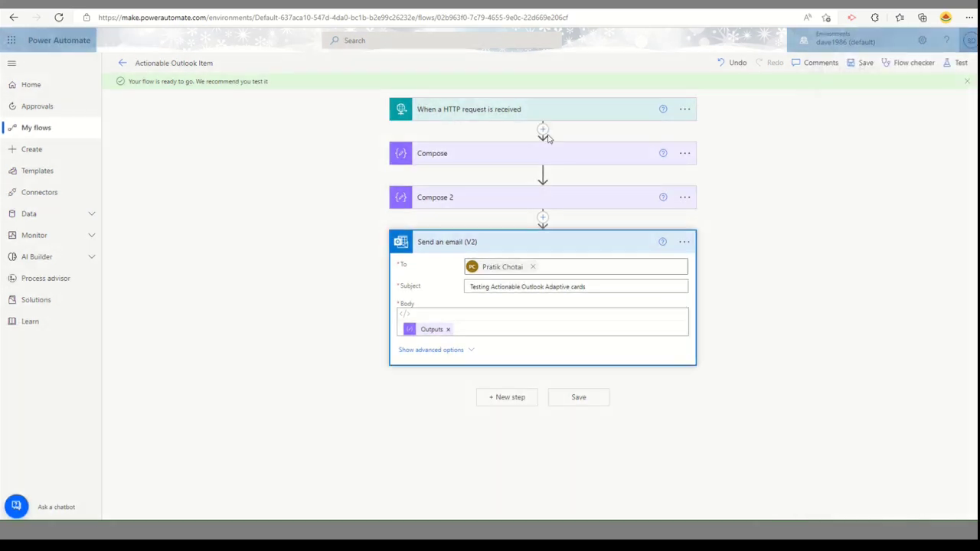
Copy the HTTP POST URL from the When a HTTP request is received trigger and switch to Postman
{"action": "left_click", "coordinate": [569, 114]}
{"action": "left_click", "coordinate": [678, 139]}
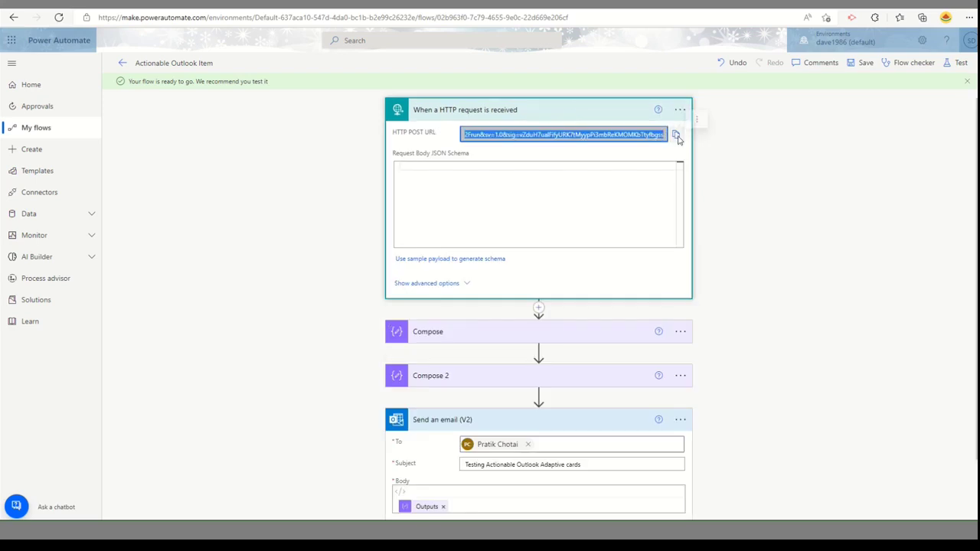
{"action": "key", "text": "super"}
{"action": "type", "text": "[ostman"}
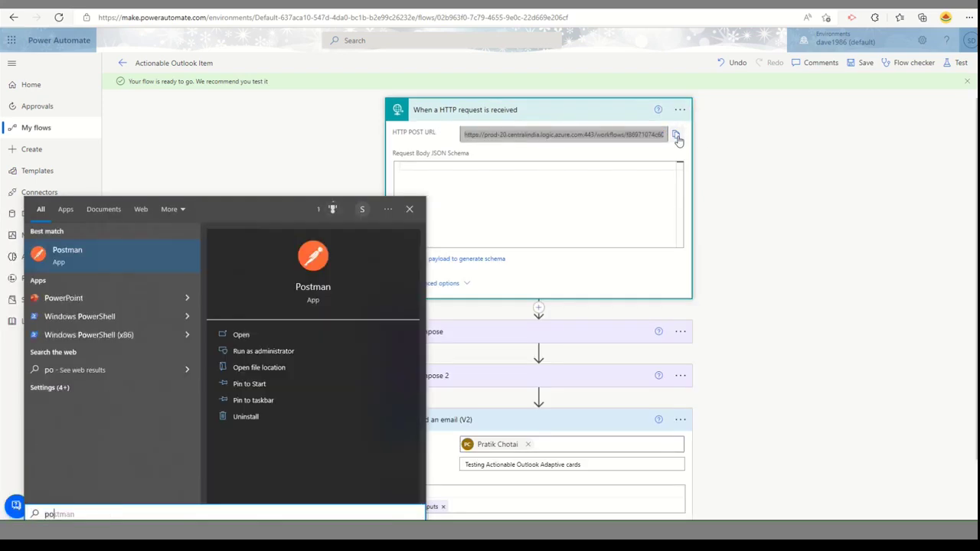
{"action": "key", "text": "Return"}
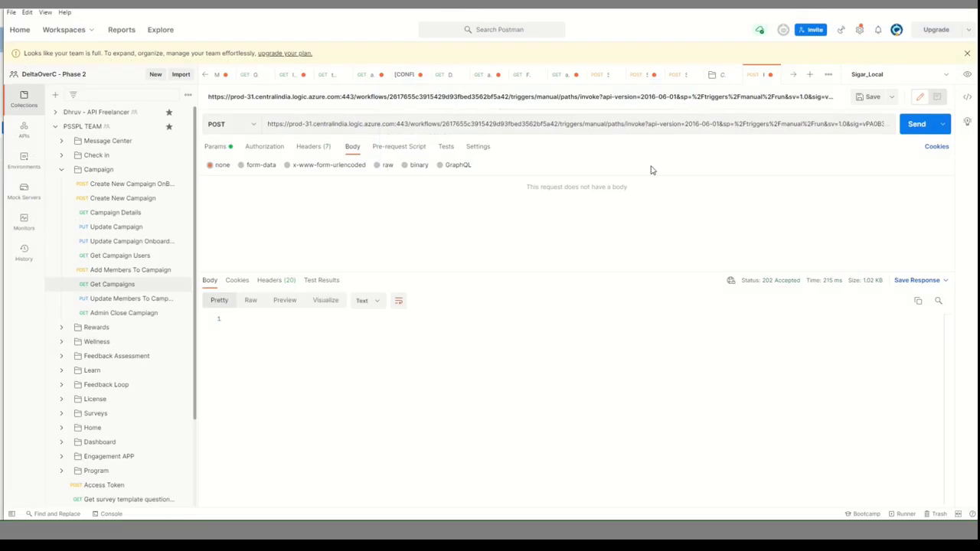
Create a new request with the copied trigger URL, set its method to POST, and send it to run the flow
{"action": "left_click", "coordinate": [810, 75]}
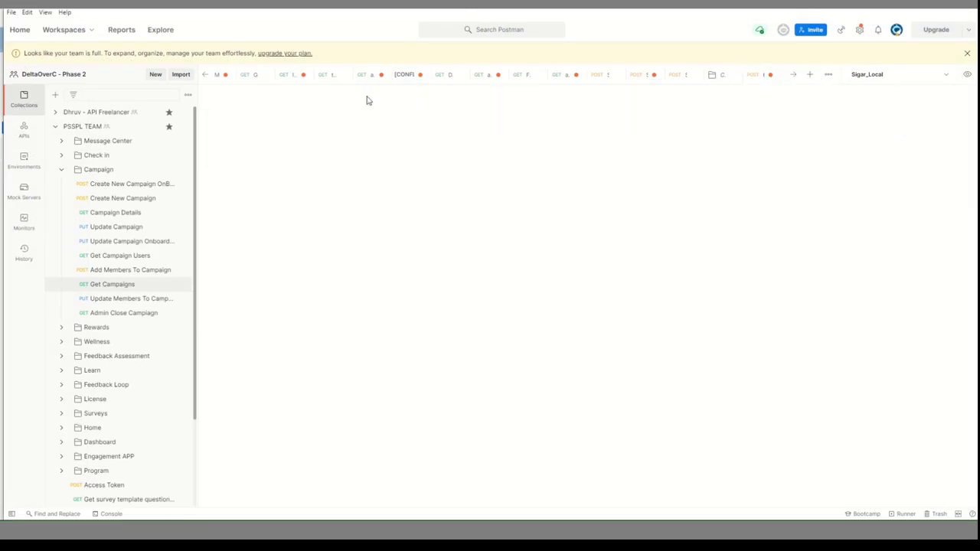
{"action": "left_click", "coordinate": [350, 124]}
{"action": "key", "text": "ctrl+v"}
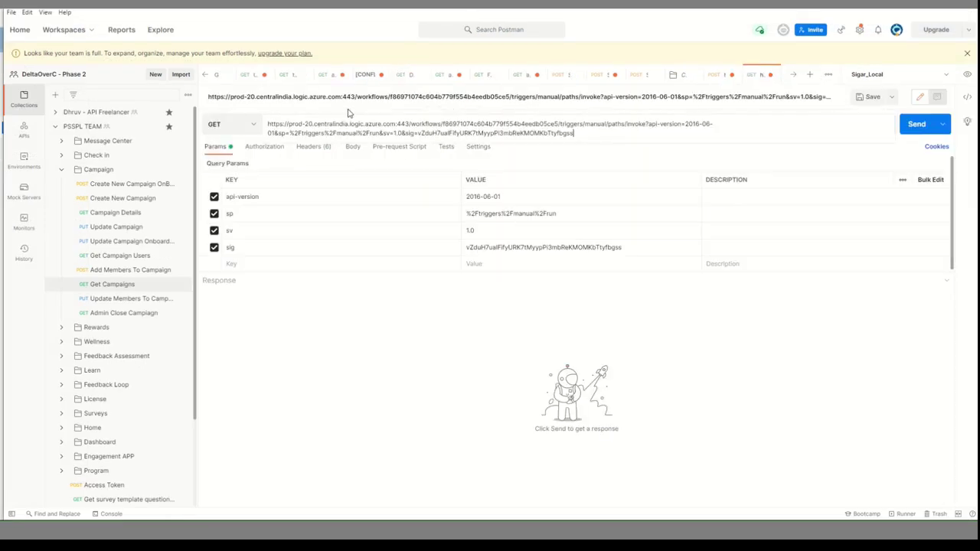
{"action": "left_click", "coordinate": [228, 127]}
{"action": "left_click", "coordinate": [228, 162]}
{"action": "left_click", "coordinate": [916, 124]}
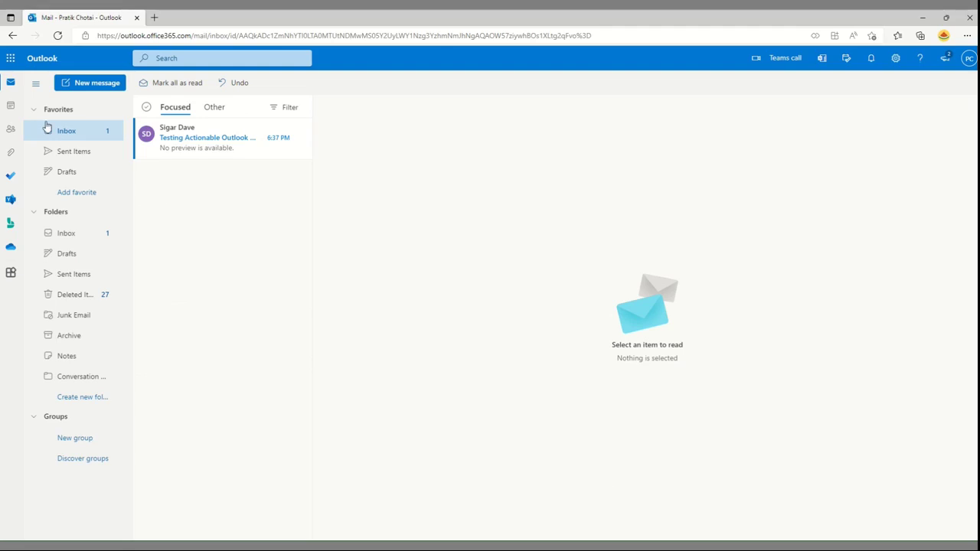
In the recipient's Outlook inbox, open the test email, answer Yes in the Quick Poll card and submit it
{"action": "left_click", "coordinate": [178, 145]}
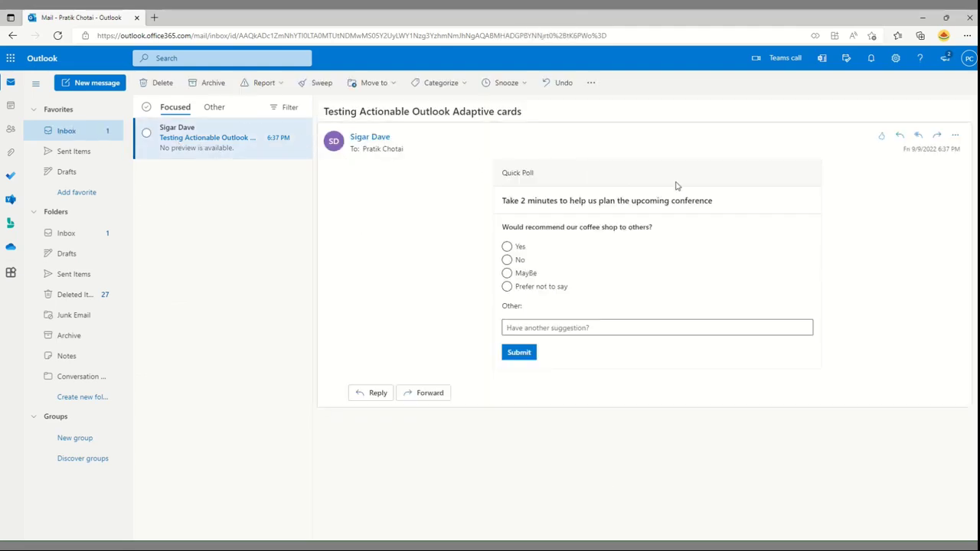
{"action": "left_click", "coordinate": [506, 248]}
{"action": "left_click", "coordinate": [567, 327]}
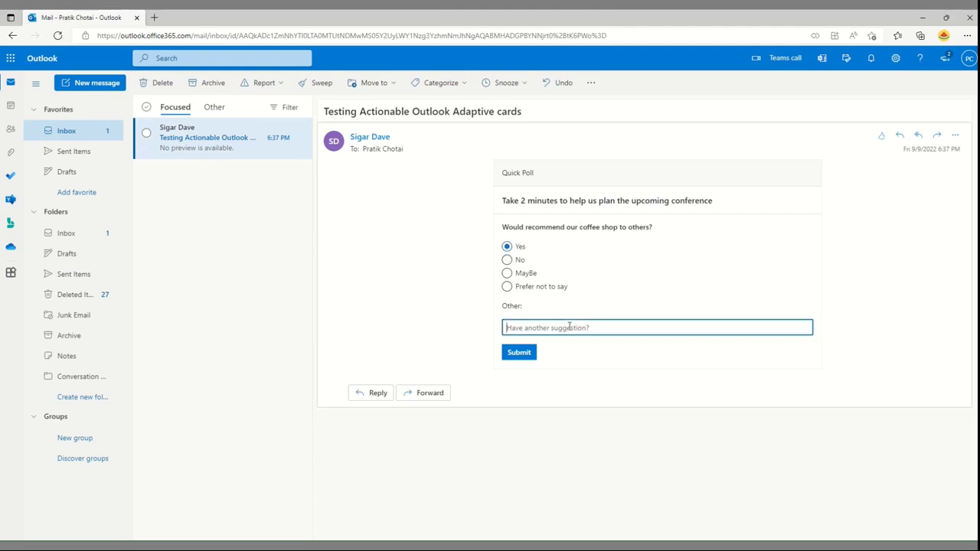
{"action": "left_click", "coordinate": [527, 353]}
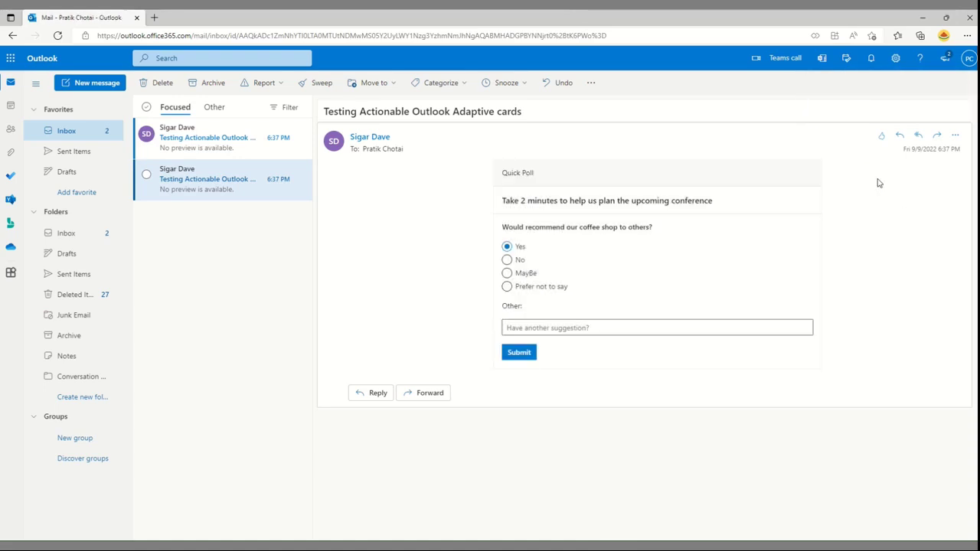
View the Quick Poll card in the newer test email and return to the earlier one
{"action": "left_click", "coordinate": [217, 143]}
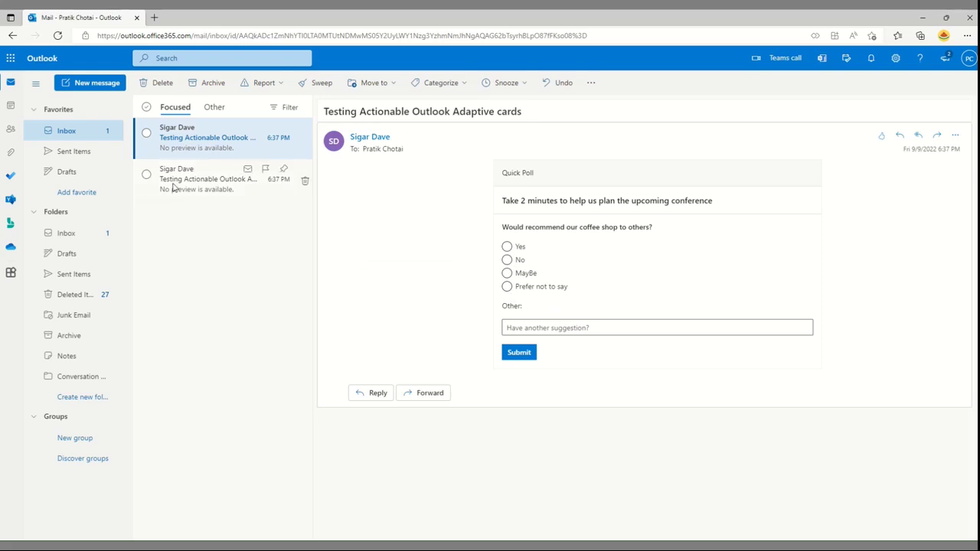
{"action": "left_click", "coordinate": [173, 187]}
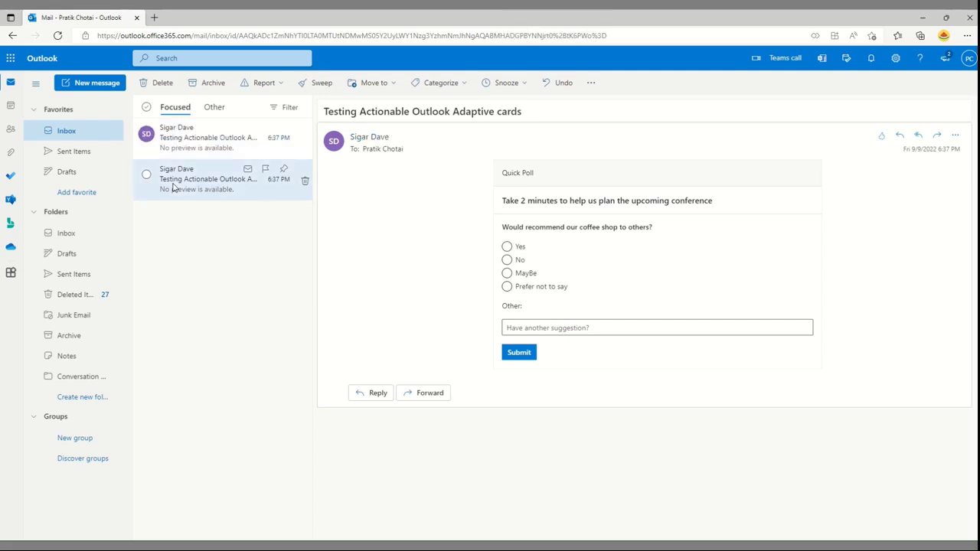